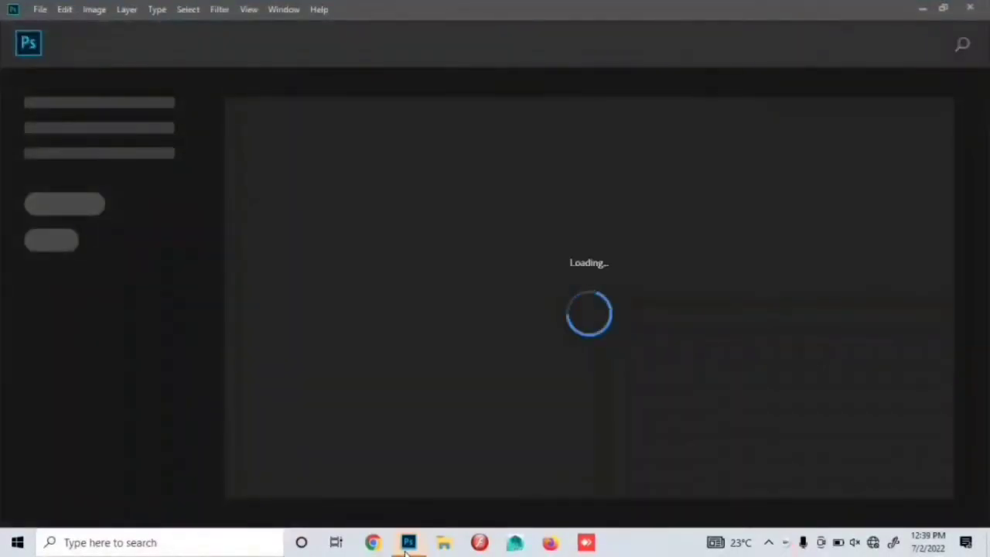
Step: Start a new 1920 x 1080 px, 300 ppi document with a white background
key(ctrl+n)
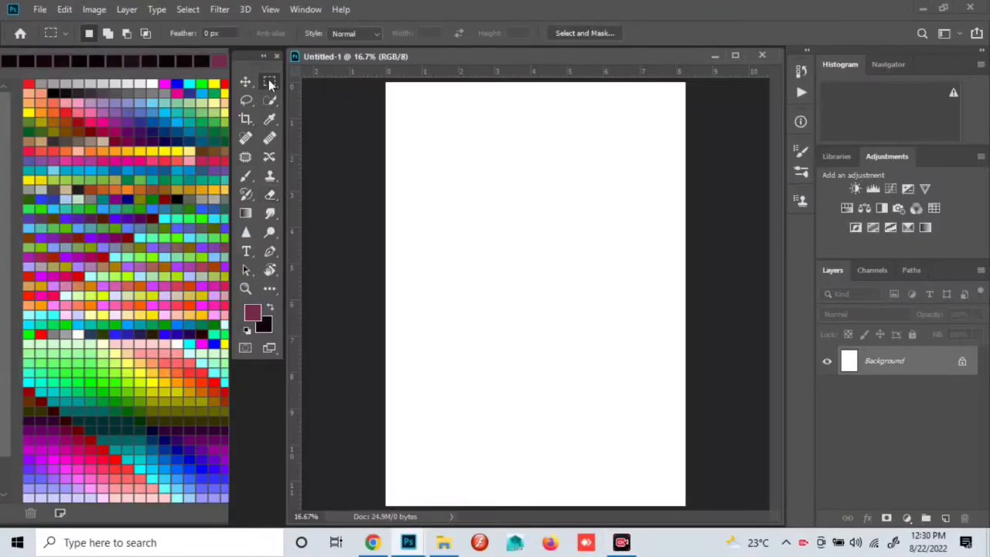
Step: Make a circular elliptical selection near the page centre
right_click(269, 82)
click(310, 98)
drag(534, 280, 599, 373)
drag(549, 289, 611, 389)
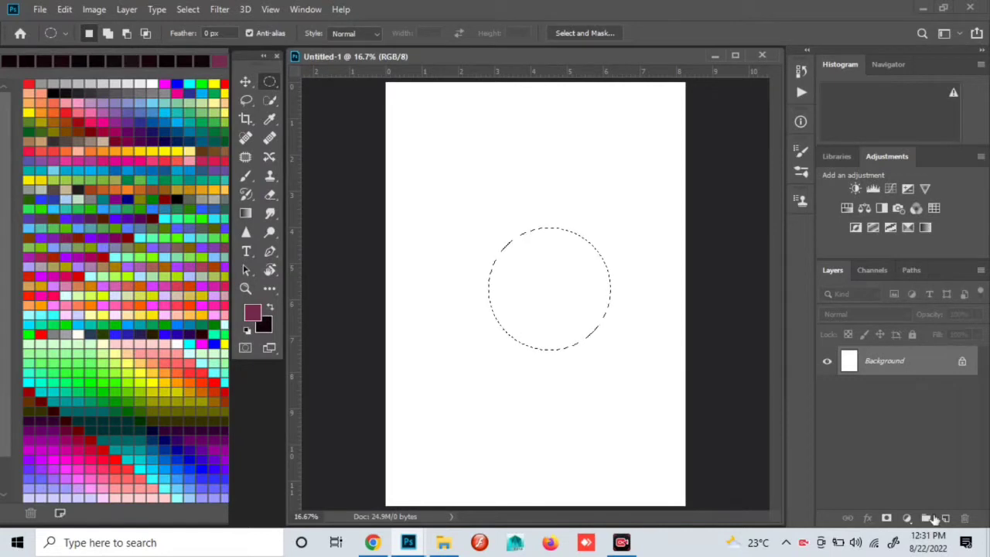
Step: Fill the circle with orange on new Layer 1, then add empty Layer 2 above it
click(940, 518)
key(b)
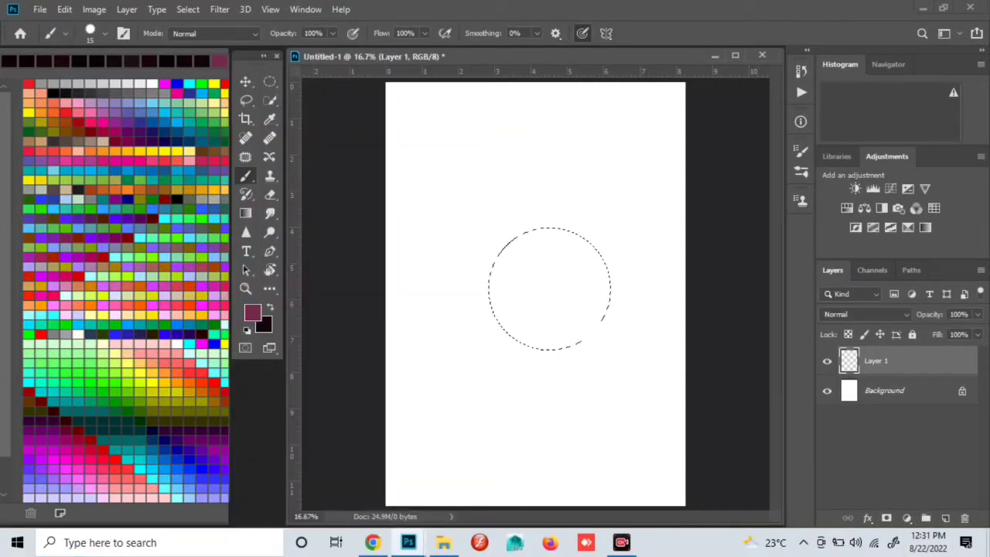
click(270, 289)
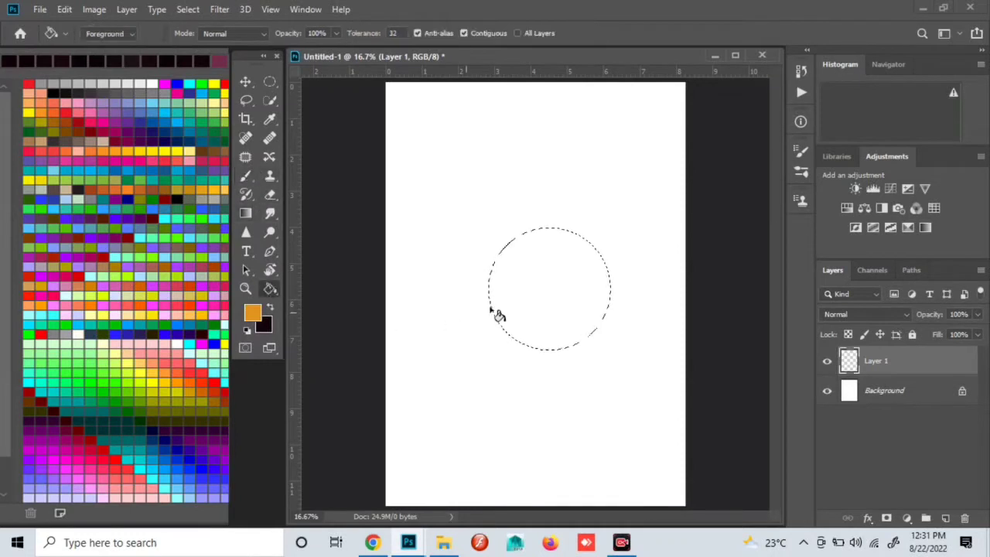
click(495, 312)
click(246, 175)
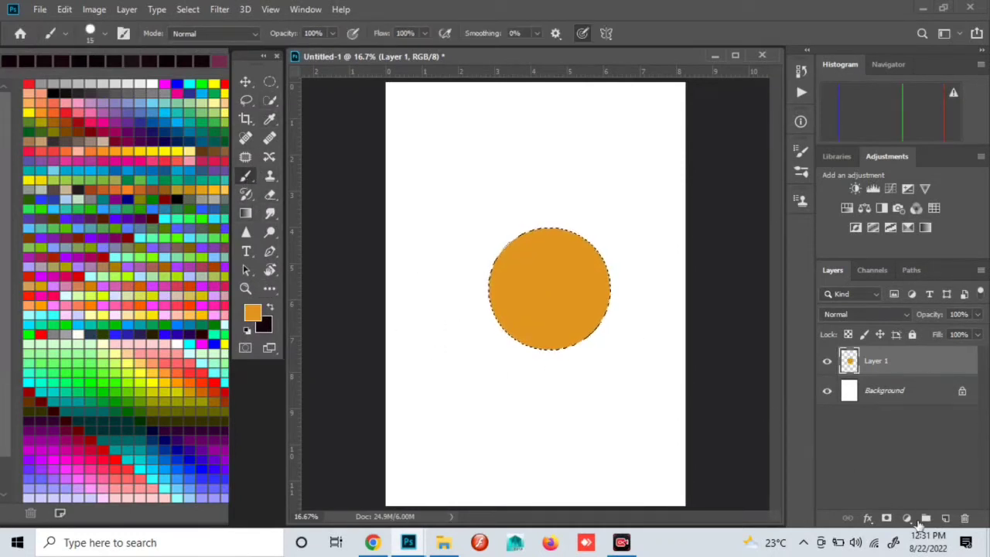
click(946, 518)
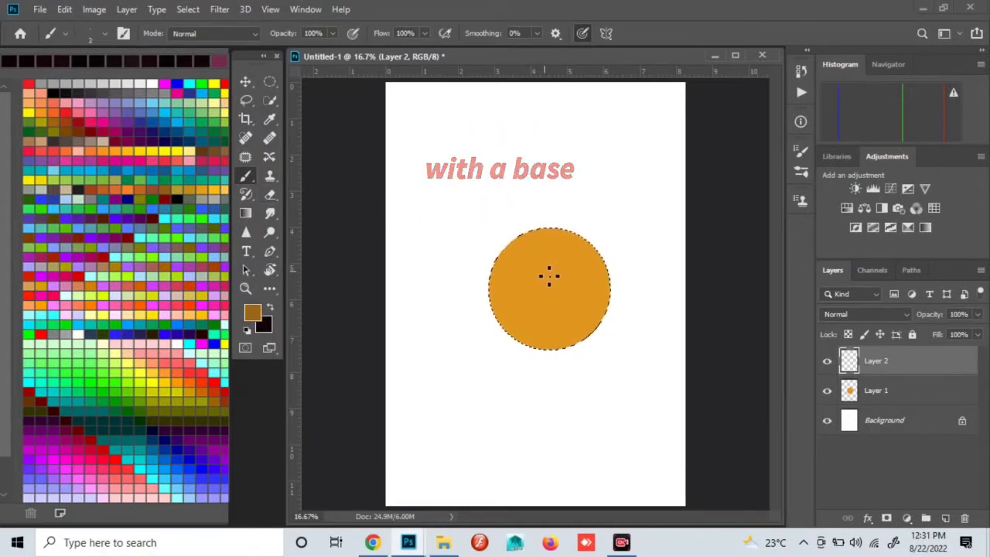
Step: Paint a dark brown spot on the circle's top with an enlarged brush and smear it
key(bracketright)
key(bracketright)
key(bracketright)
key(bracketright)
key(bracketright)
drag(541, 274, 528, 258)
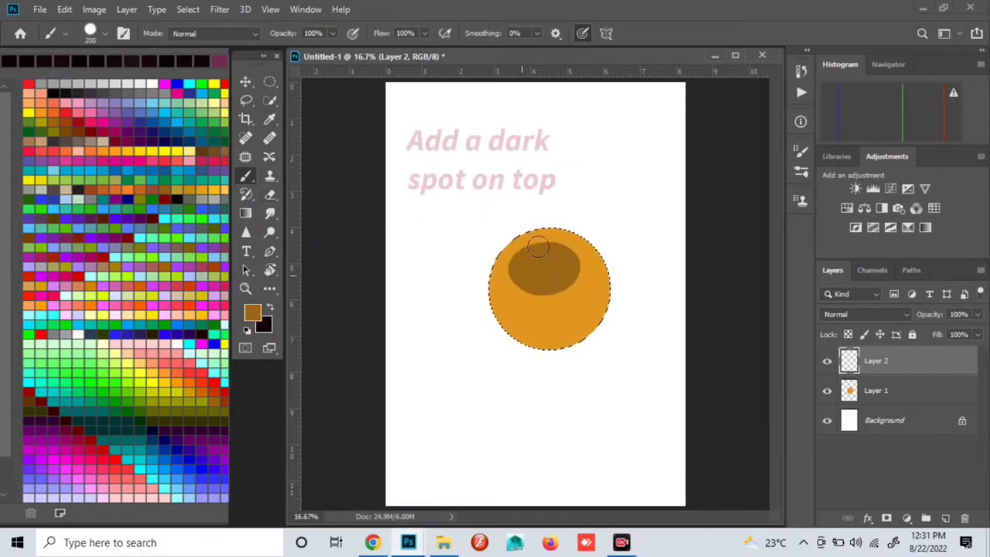
click(270, 213)
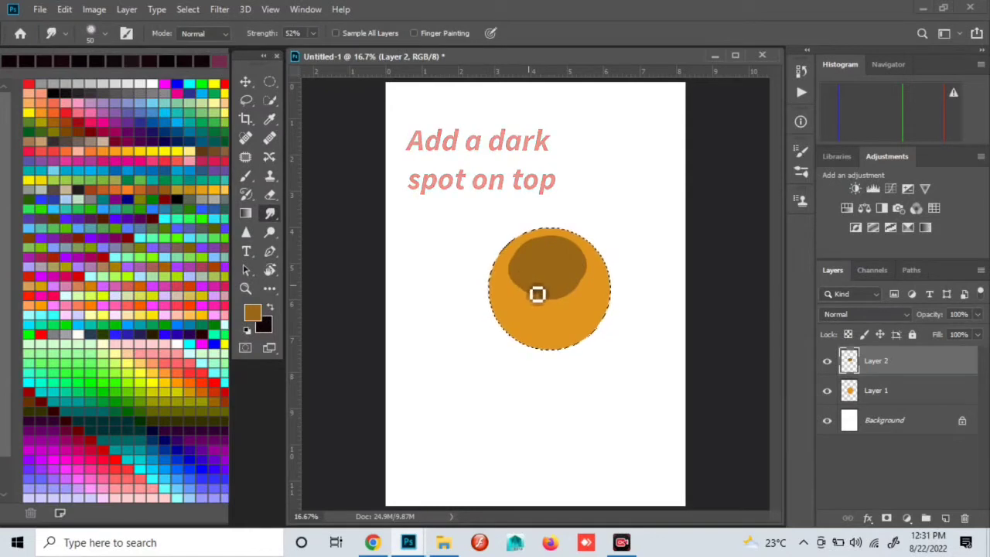
drag(522, 268, 565, 292)
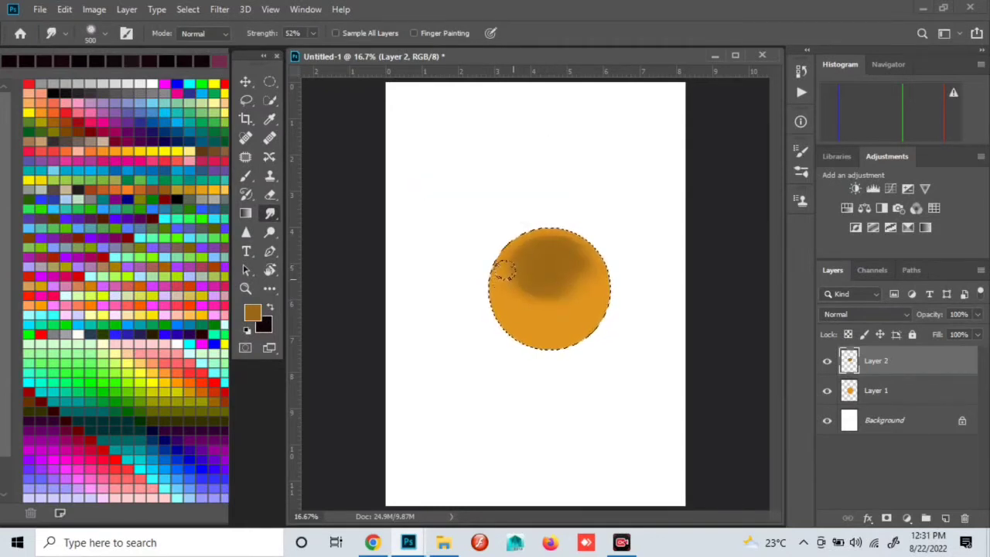
Step: Re-smudge with a smaller brush into soft brown shading, then merge all layers
key(ctrl+z)
key(bracketleft)
key(bracketleft)
key(bracketleft)
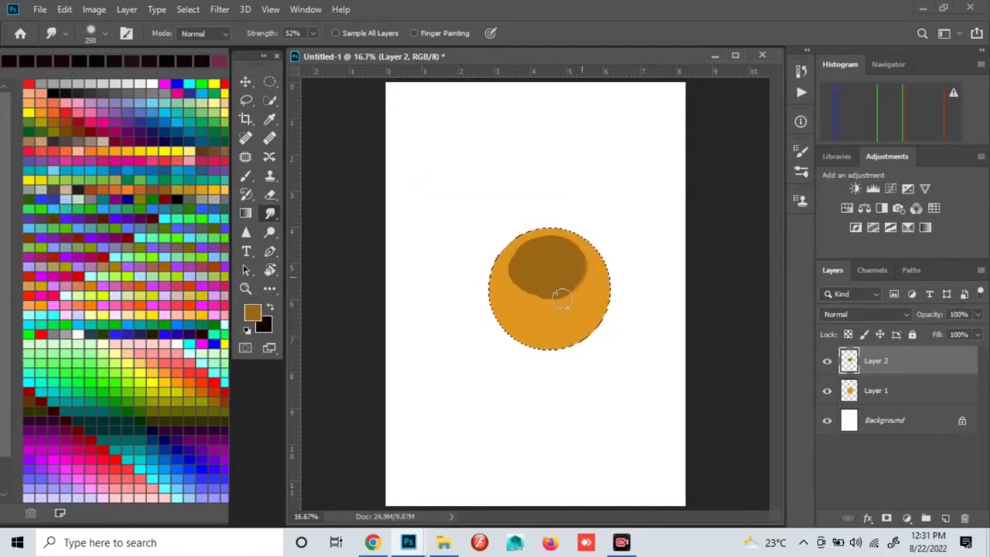
drag(562, 300, 548, 243)
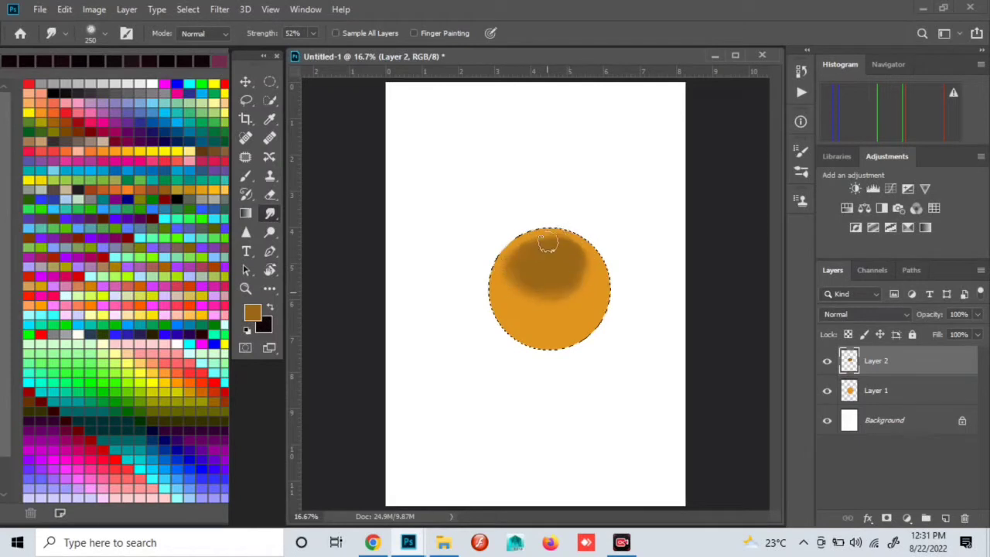
drag(554, 263, 515, 281)
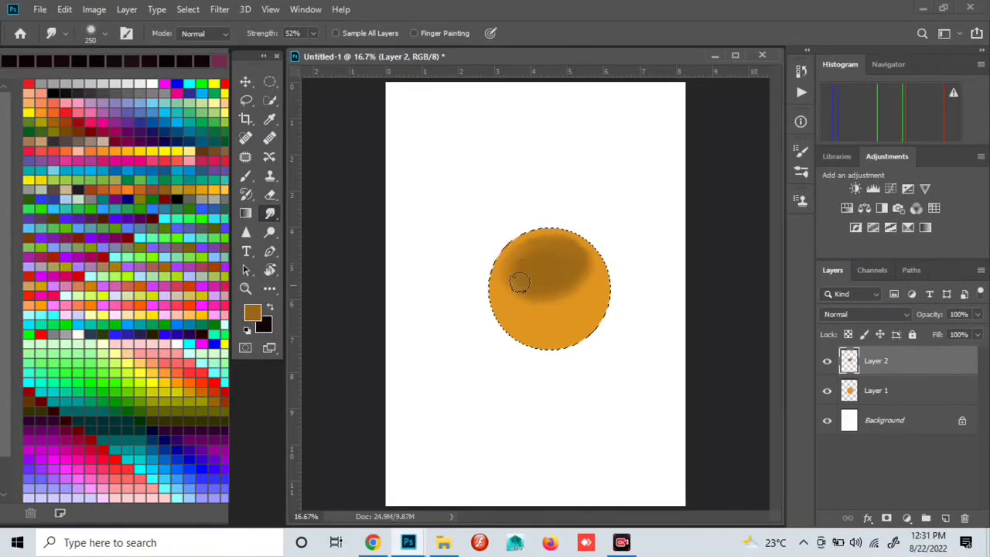
key(b)
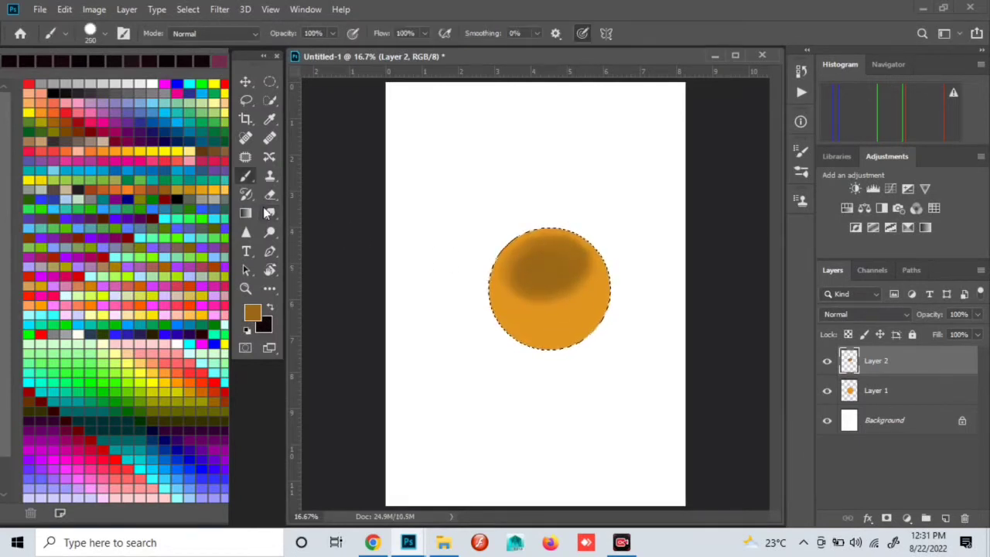
click(267, 212)
drag(526, 267, 522, 284)
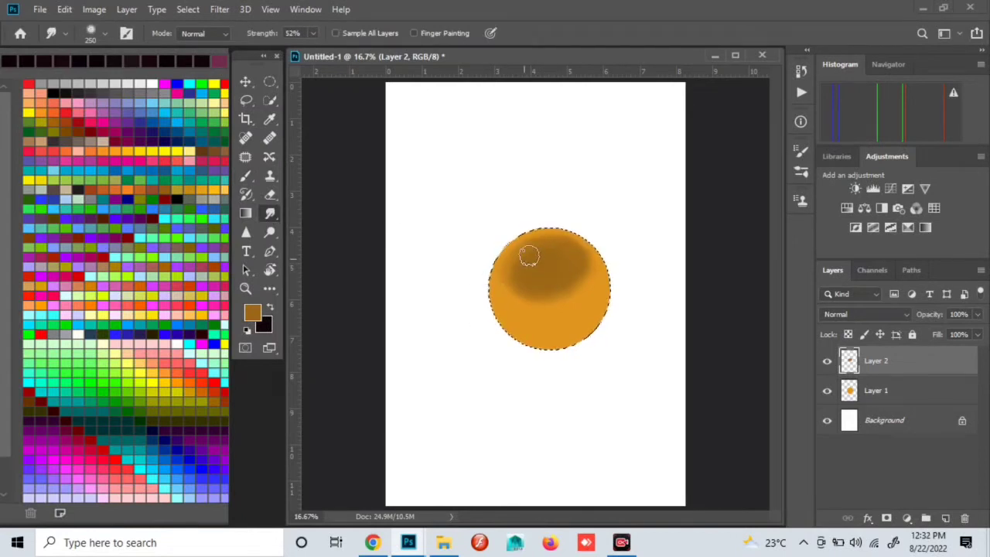
key(ctrl+shift+e)
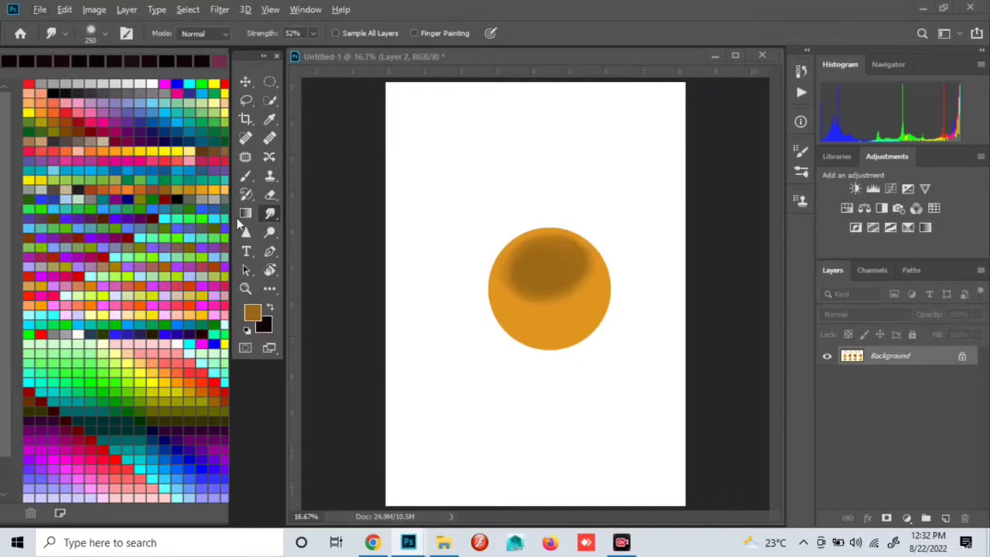
Step: Undo the merge, add Layer 3 and brush darker brown shading down the ball, ready to smudge
click(269, 119)
key(b)
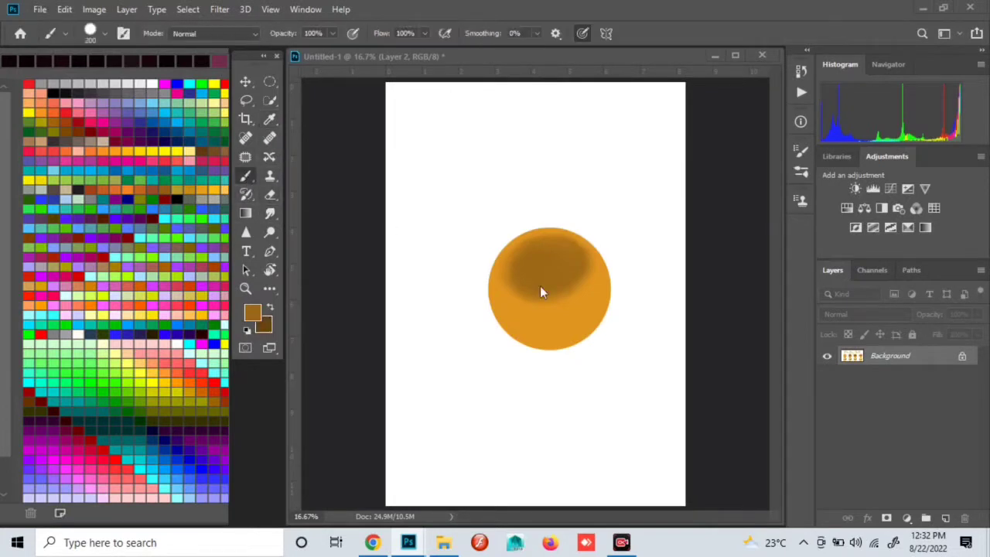
key(ctrl+z)
click(946, 517)
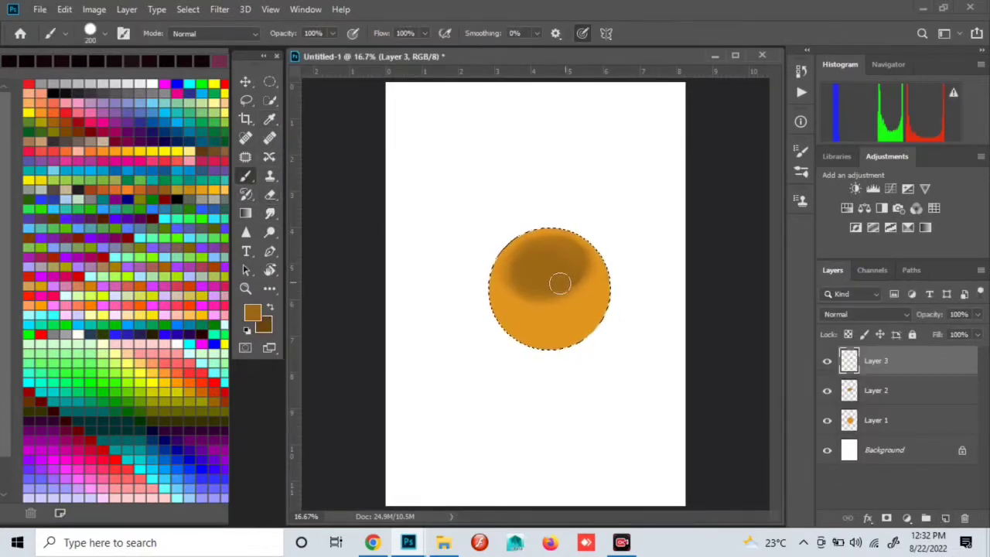
mouse_move(556, 269)
mouse_down()
mouse_move(570, 258)
mouse_move(570, 281)
mouse_move(516, 290)
mouse_move(550, 350)
mouse_up()
click(269, 212)
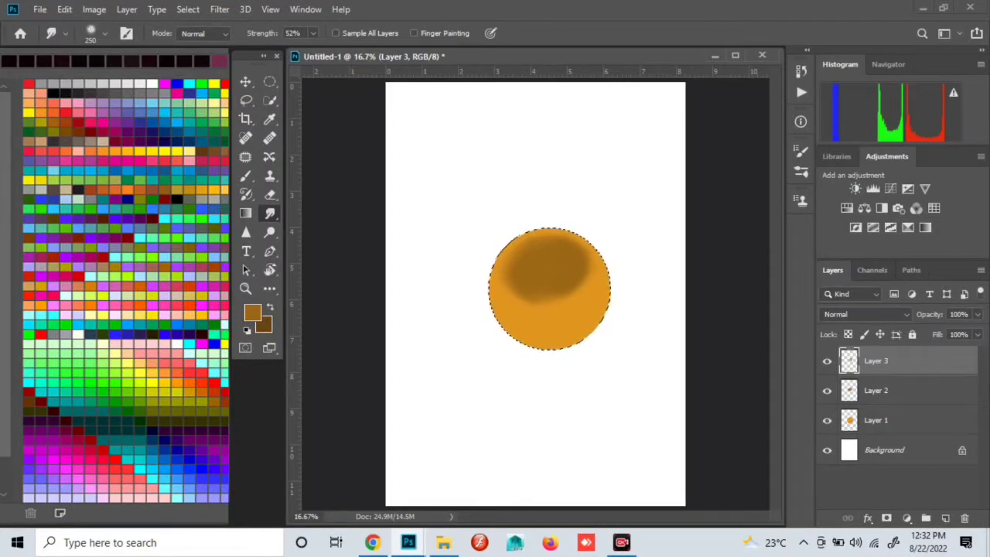
Step: Merge layers to sample a lighter orange from the ball, undo the merge and add Layer 4
key(ctrl+shift+e)
click(270, 118)
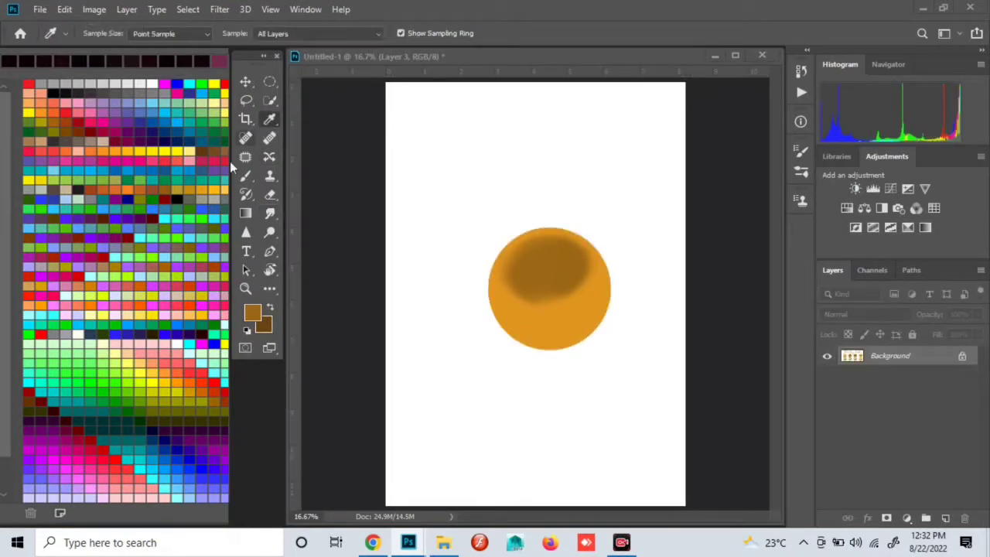
click(245, 176)
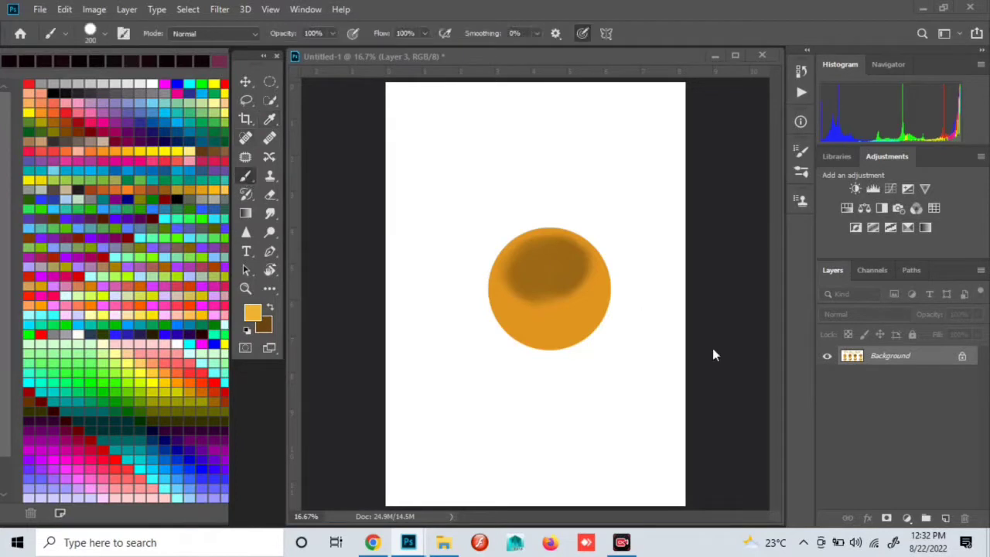
key(ctrl+z)
click(936, 518)
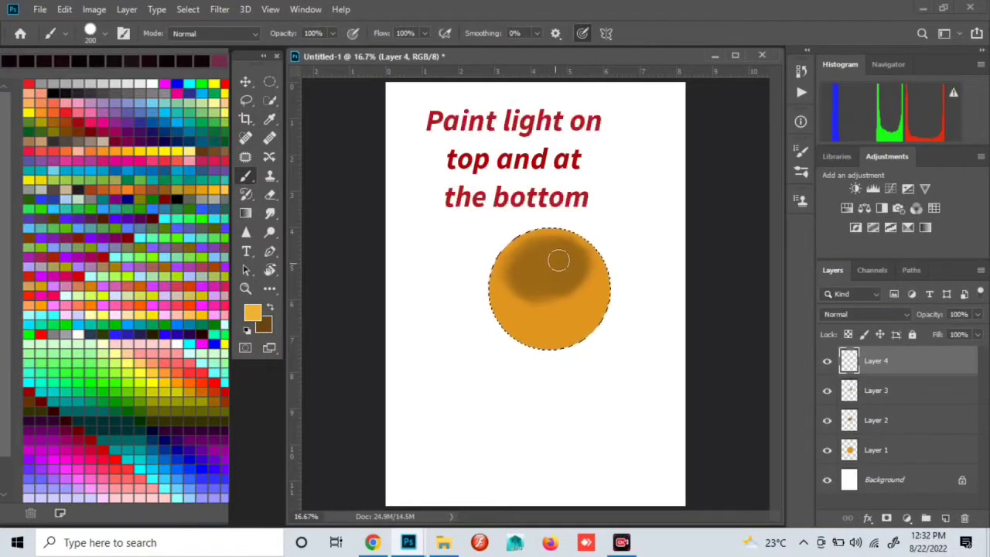
Step: Brush light orange on the ball's top and bottom and smudge it into the orange
mouse_move(565, 259)
mouse_down()
mouse_move(522, 257)
mouse_move(522, 243)
mouse_up()
mouse_move(542, 325)
mouse_down()
mouse_move(496, 303)
mouse_move(579, 312)
mouse_move(545, 333)
mouse_move(537, 320)
mouse_up()
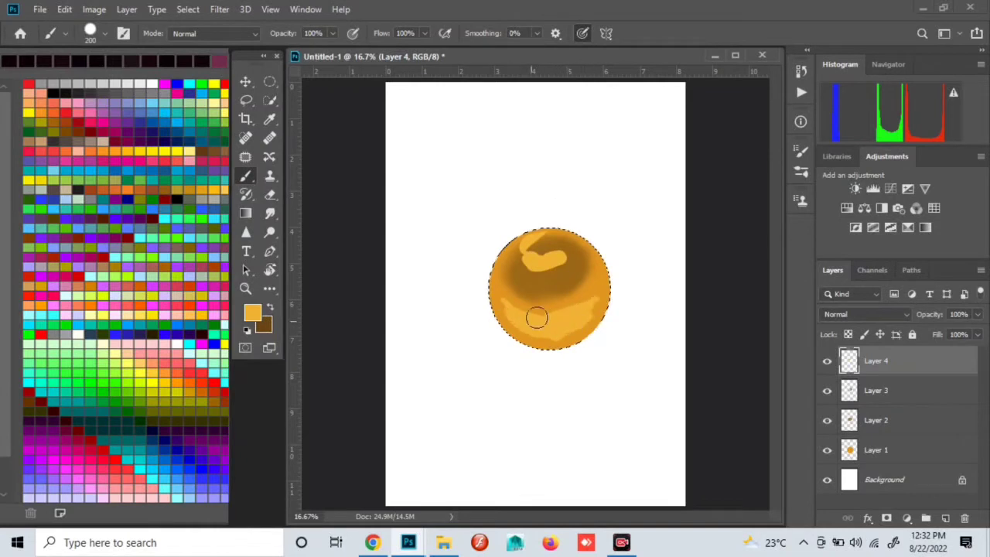
click(269, 214)
mouse_move(523, 253)
mouse_down()
mouse_move(557, 263)
mouse_move(552, 283)
mouse_move(595, 294)
mouse_move(566, 316)
mouse_move(580, 332)
mouse_move(497, 318)
mouse_move(518, 309)
mouse_move(535, 336)
mouse_move(566, 353)
mouse_up()
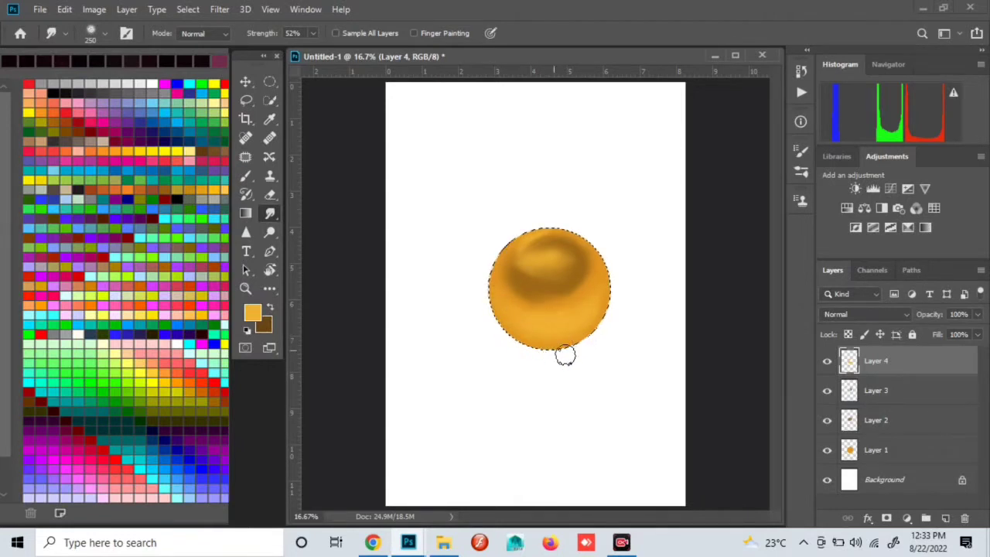
Step: Merge the layers, sample a cream colour and paint a cream highlight on the ball's top
key(ctrl+d)
key(ctrl+shift+e)
click(270, 118)
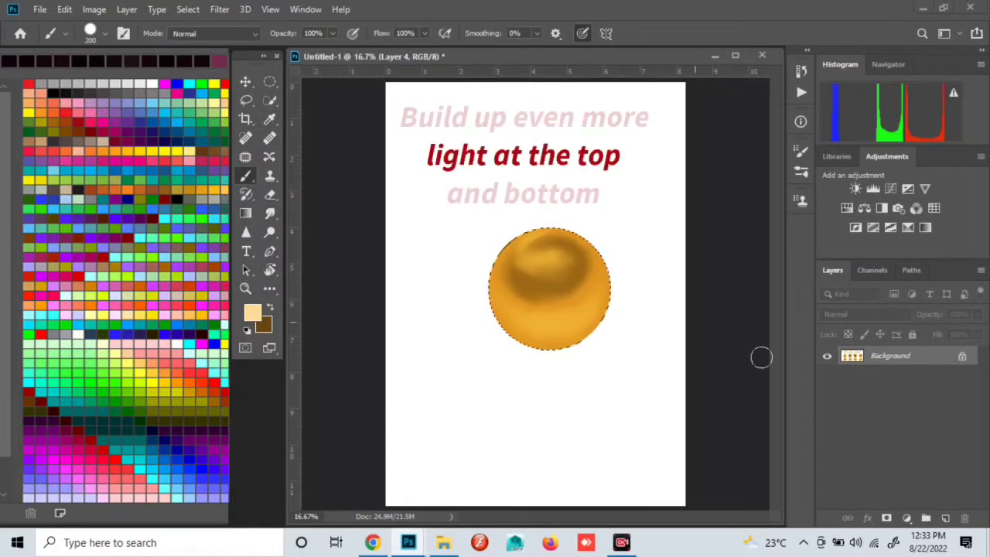
mouse_move(557, 247)
mouse_down()
mouse_move(568, 257)
mouse_move(521, 246)
mouse_move(551, 262)
mouse_up()
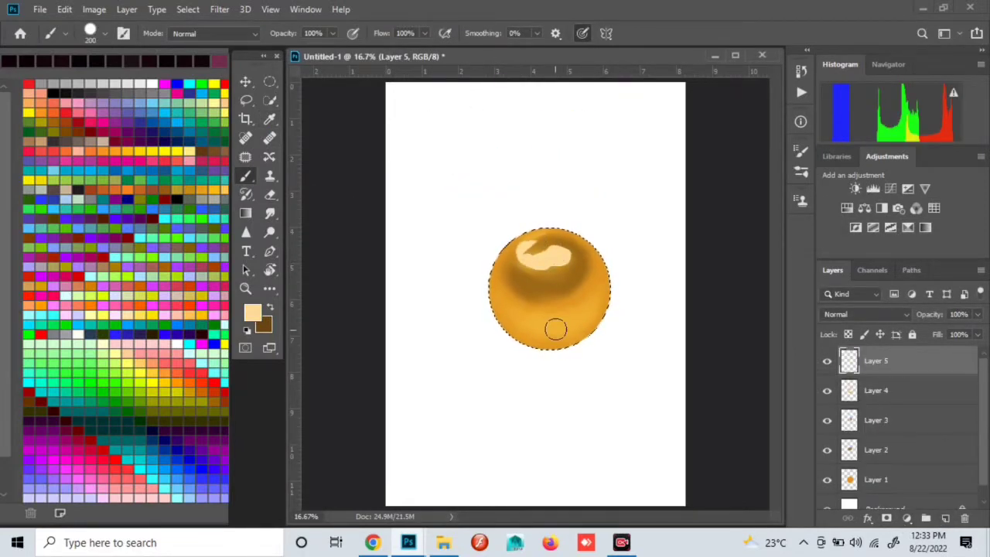
Step: Enlarge the top cream highlight, add a lower band, and smudge both in at 27% strength
mouse_move(552, 328)
mouse_down()
mouse_move(584, 318)
mouse_move(495, 308)
mouse_move(535, 325)
mouse_move(575, 294)
mouse_up()
click(275, 221)
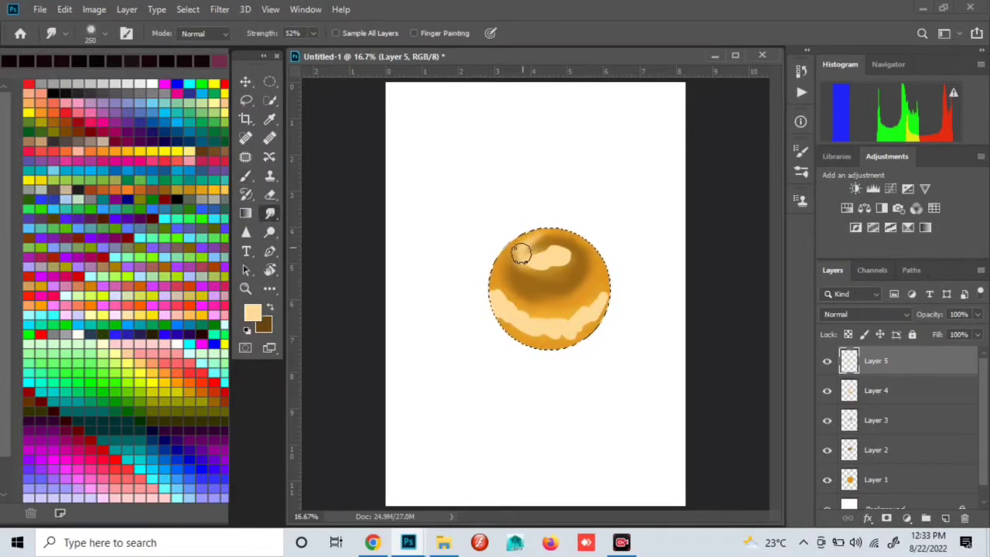
mouse_move(522, 254)
mouse_down()
mouse_move(579, 257)
mouse_move(553, 274)
mouse_move(566, 267)
mouse_move(581, 312)
mouse_move(604, 283)
mouse_up()
mouse_move(579, 333)
mouse_down()
mouse_move(492, 283)
mouse_move(553, 327)
mouse_move(512, 325)
mouse_up()
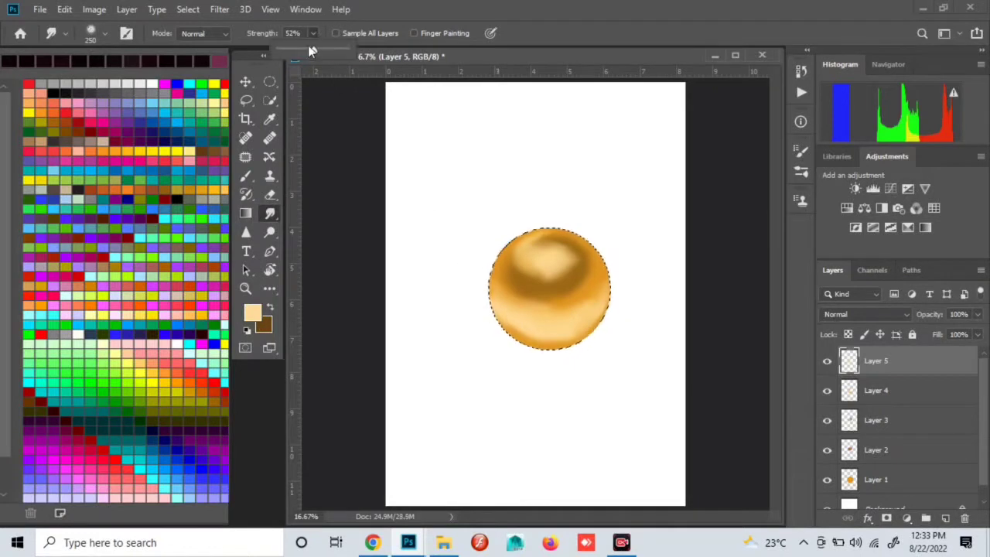
drag(298, 52, 290, 52)
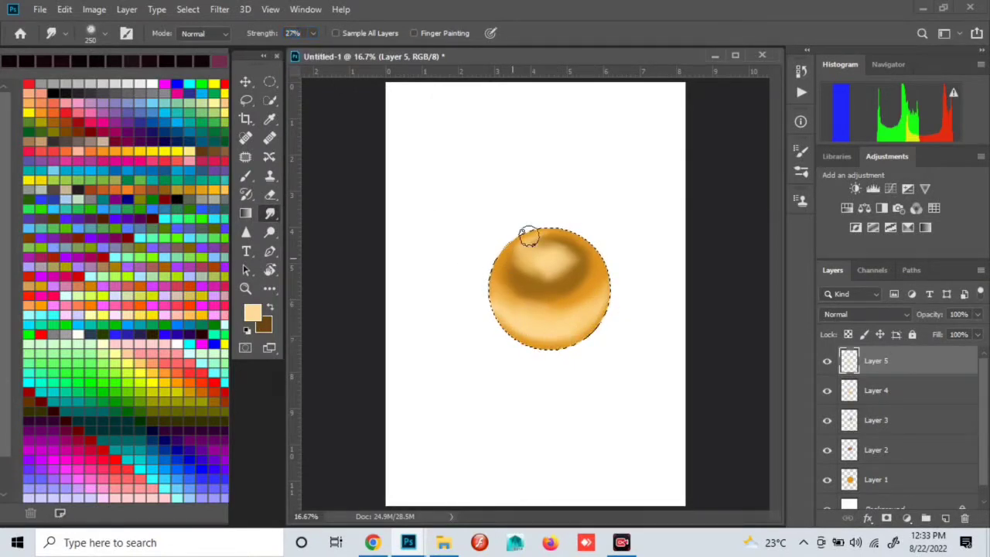
mouse_move(528, 236)
mouse_down()
mouse_move(571, 264)
mouse_move(519, 275)
mouse_up()
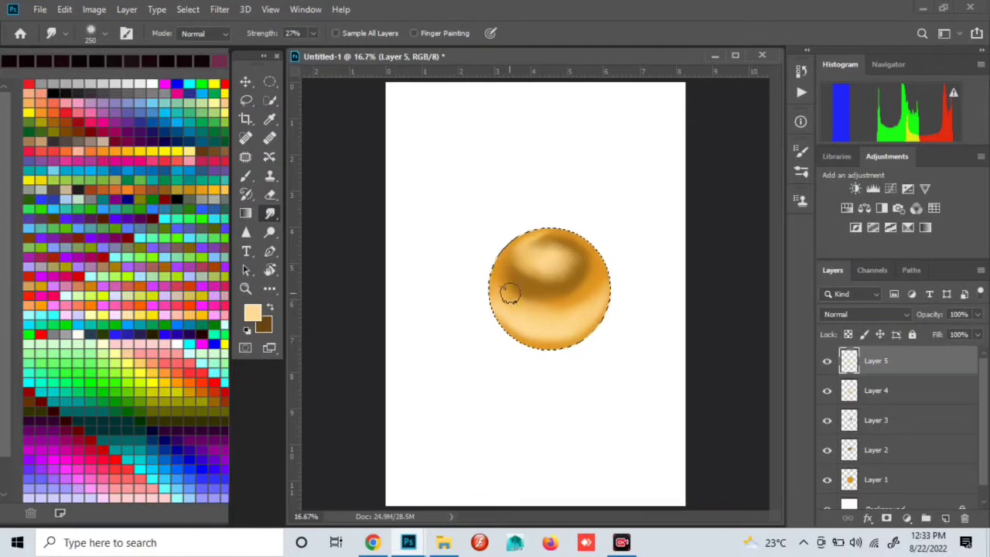
Step: Dab three cream highlight dots on the ball and smear them into the gold
key(b)
click(543, 294)
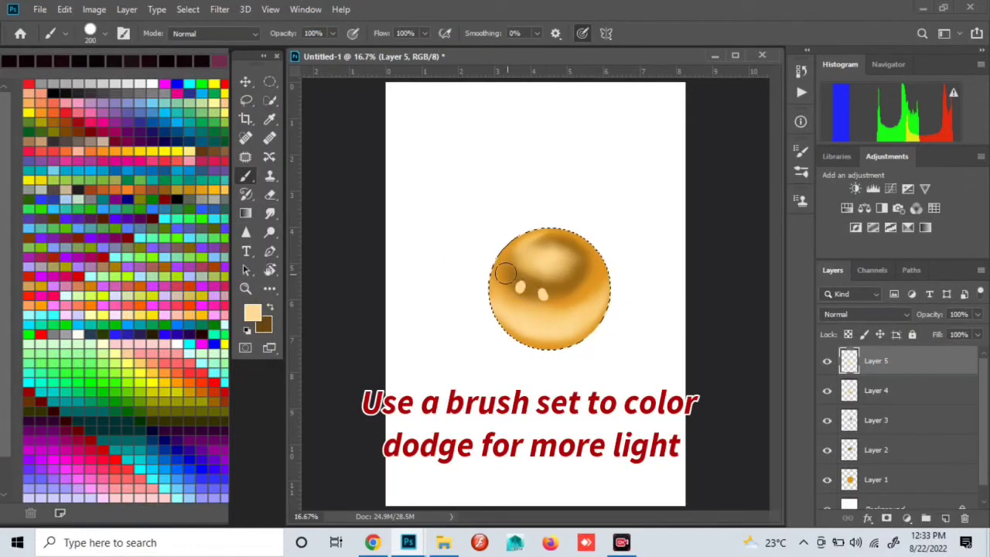
click(503, 276)
click(589, 280)
key(r)
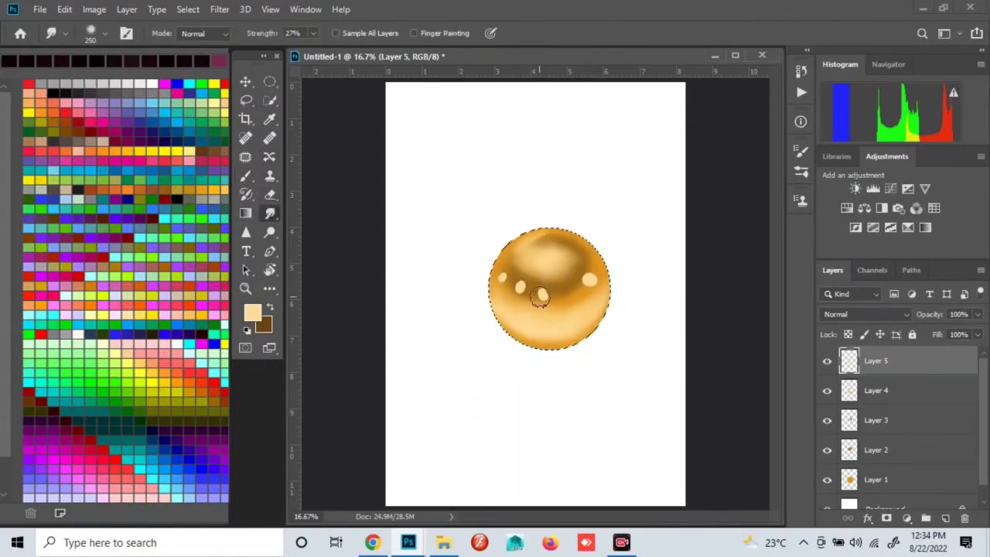
mouse_move(540, 294)
mouse_down()
mouse_move(542, 307)
mouse_move(589, 275)
mouse_up()
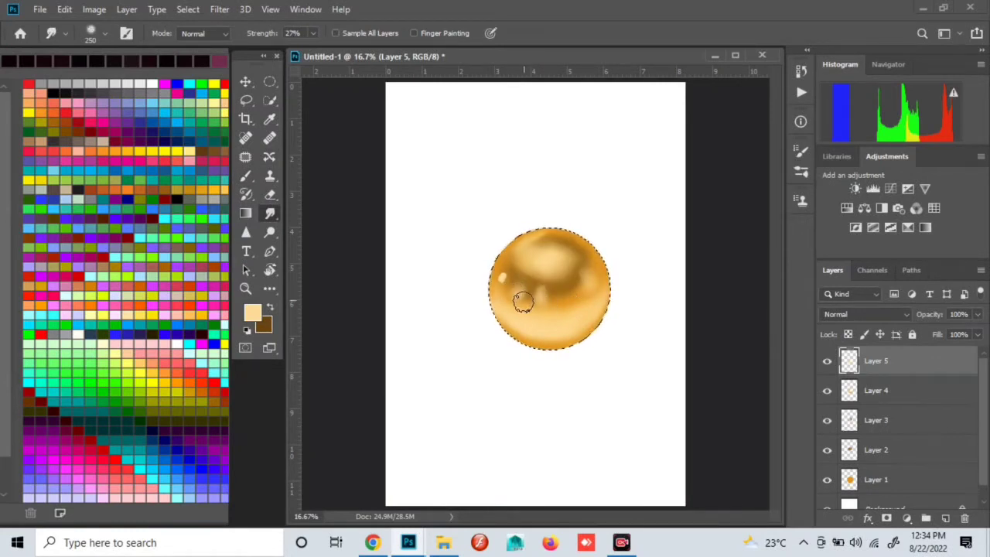
drag(542, 294, 502, 276)
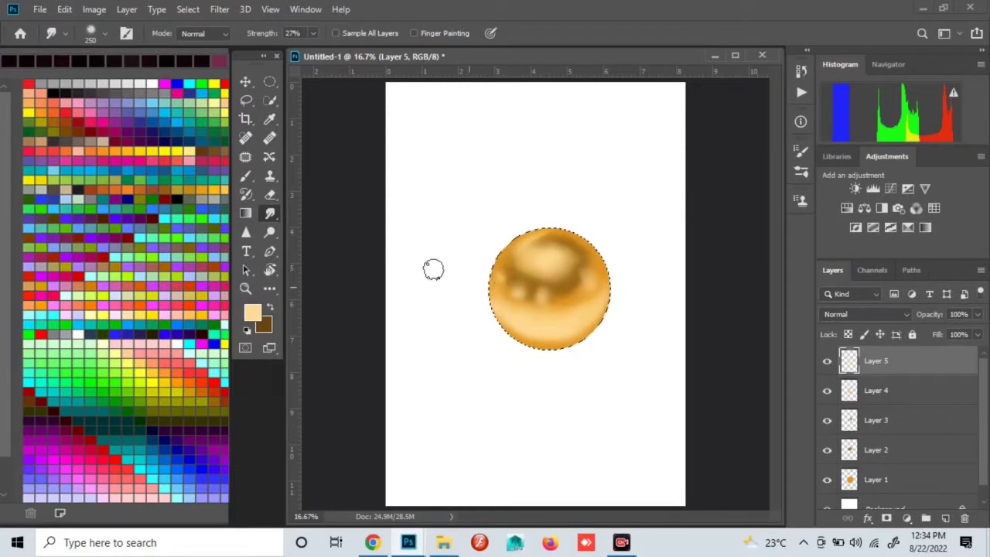
Step: On a new layer, paint a bright top dot and pale lower streak, then smudge both
key(i)
click(945, 518)
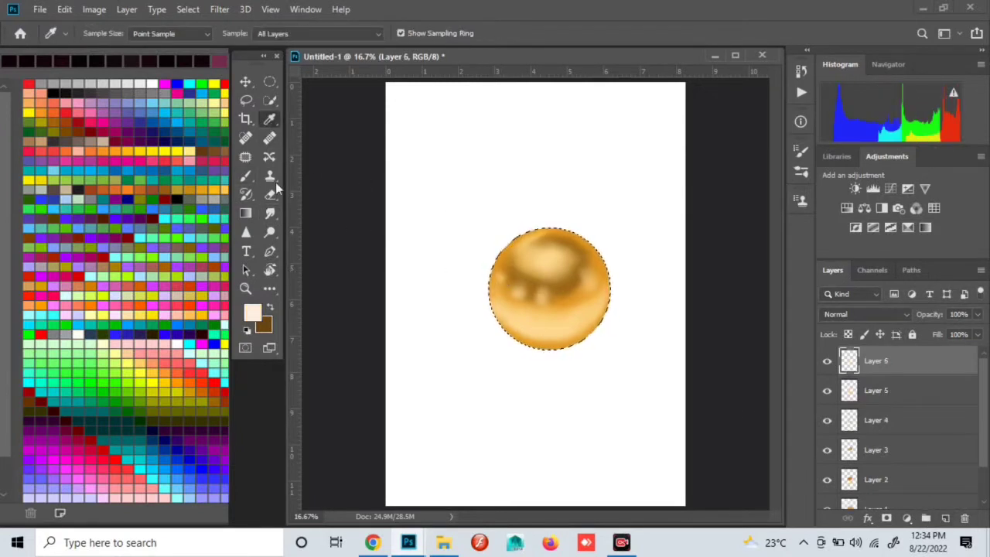
click(245, 177)
click(557, 258)
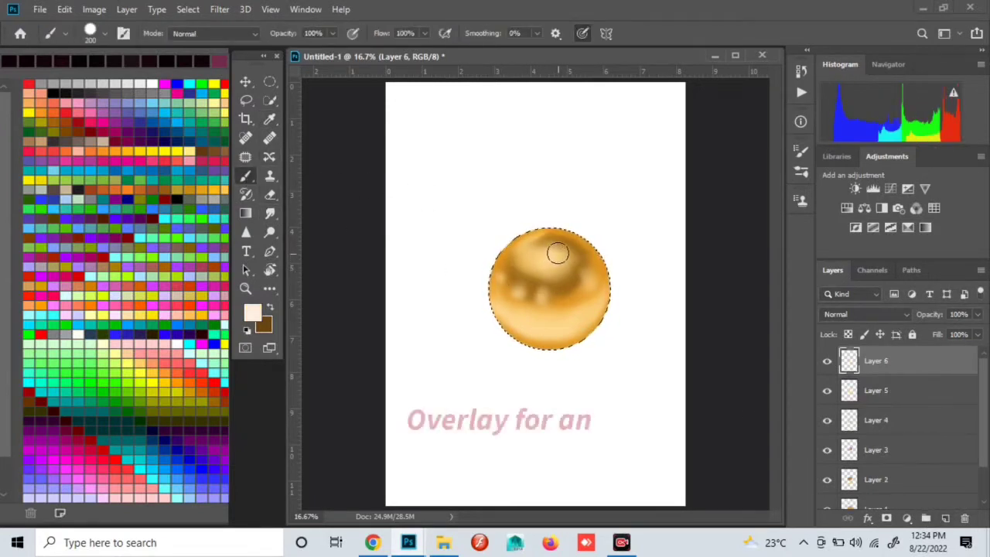
drag(582, 319, 501, 316)
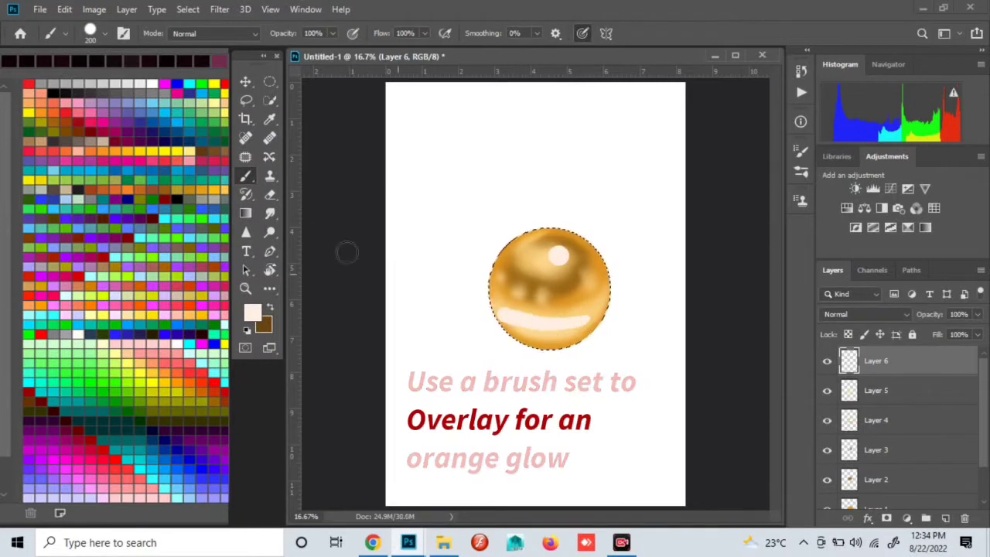
click(270, 213)
drag(568, 256, 554, 247)
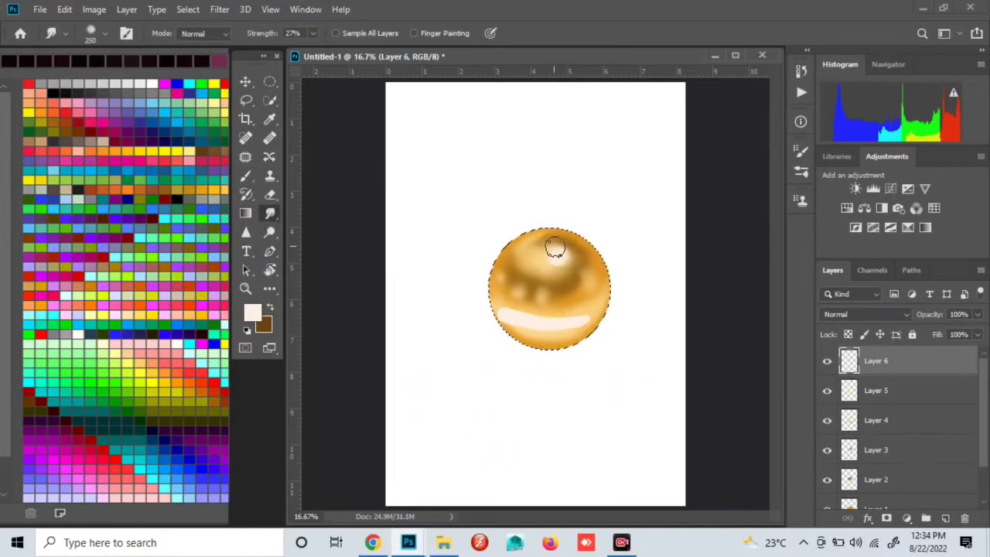
mouse_move(552, 333)
mouse_down()
mouse_move(522, 331)
mouse_move(567, 324)
mouse_up()
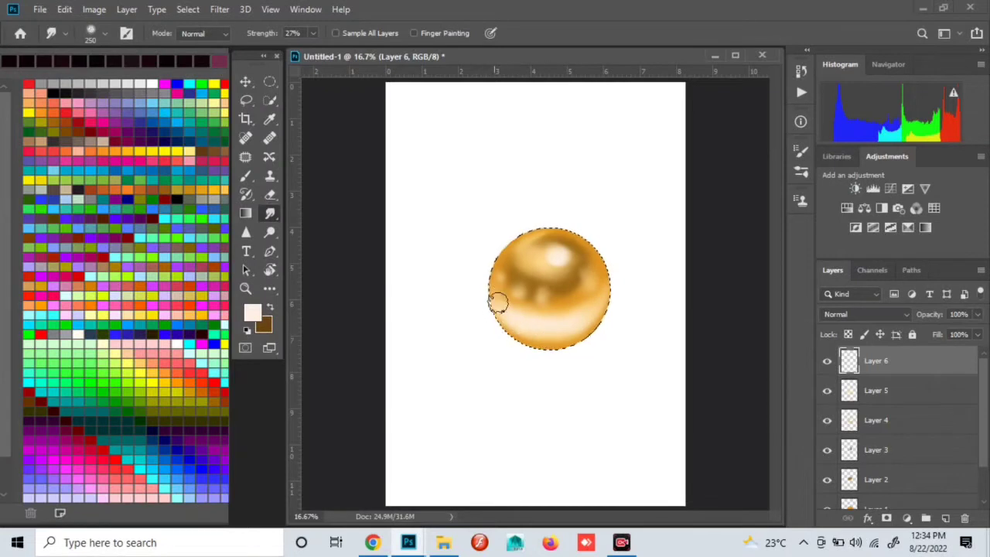
Step: Sample a golden brown from the ball as the brush colour
click(270, 118)
drag(533, 294, 551, 318)
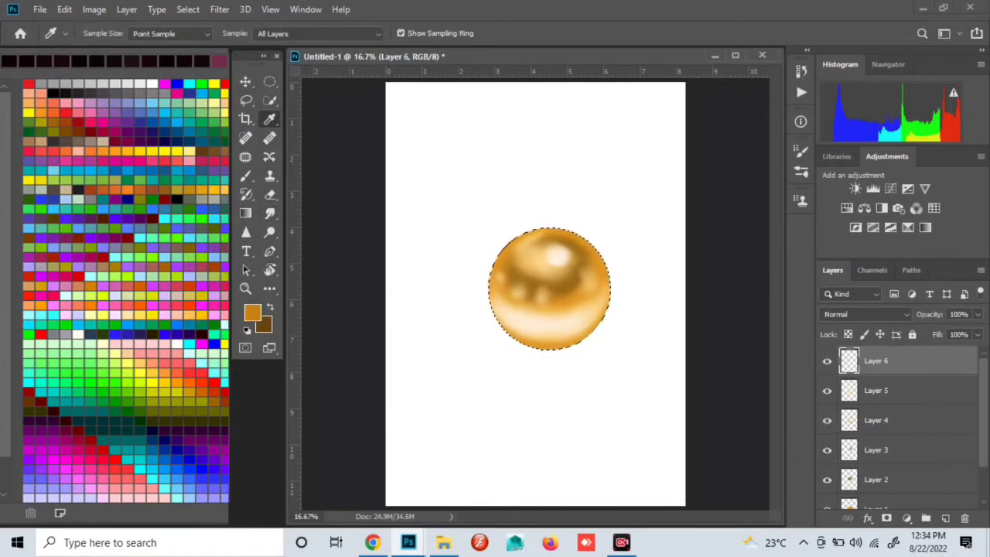
click(510, 290)
key(b)
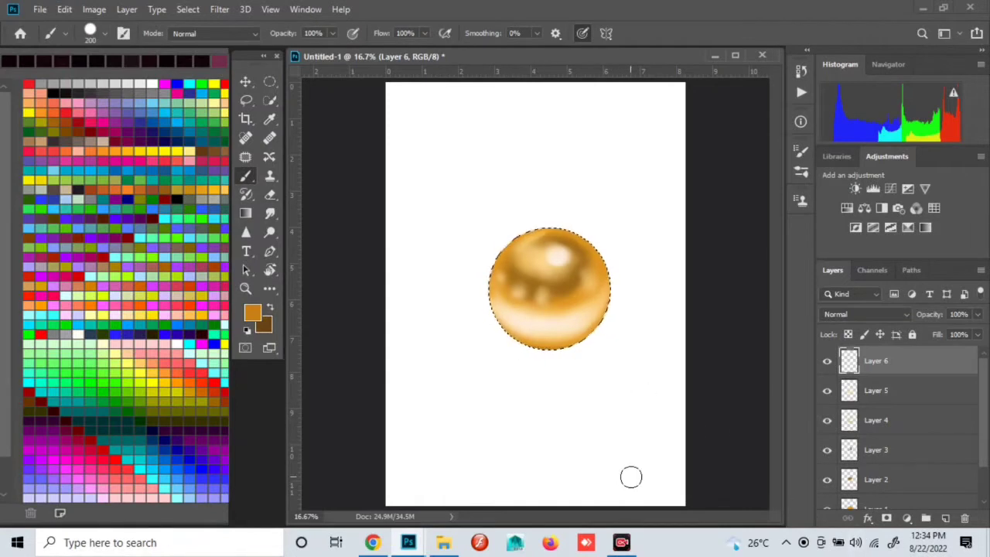
Step: Add empty Layer 8 above Layer 7 for the shadow, with the Smudge tool ready
click(945, 517)
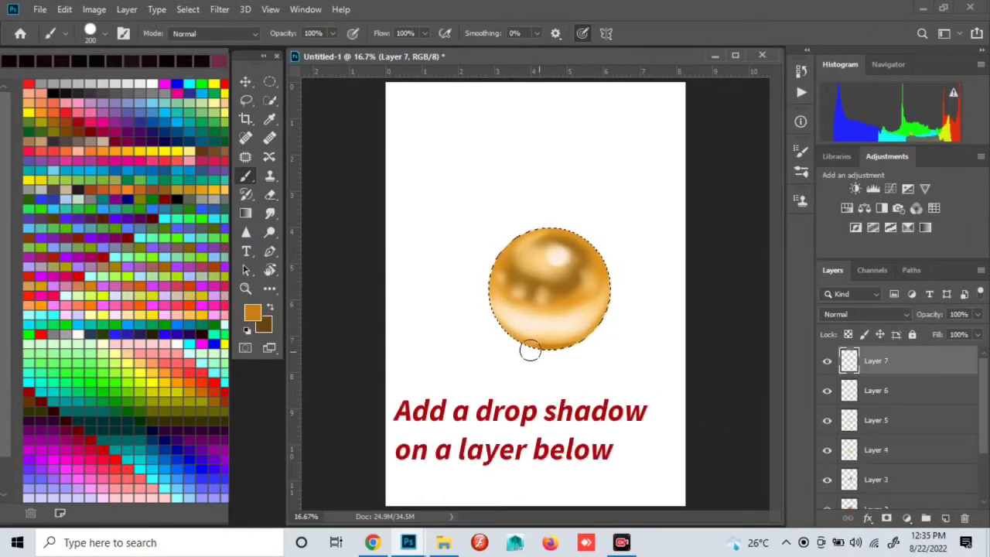
click(270, 213)
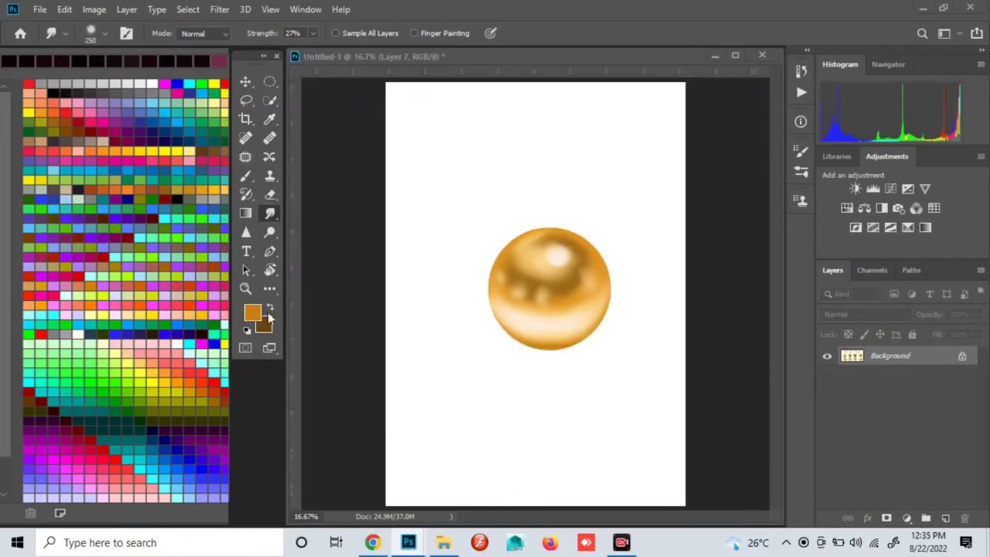
Step: Undo the flatten and brush brown shading along the orb's bottom rim and across its middle
key(i)
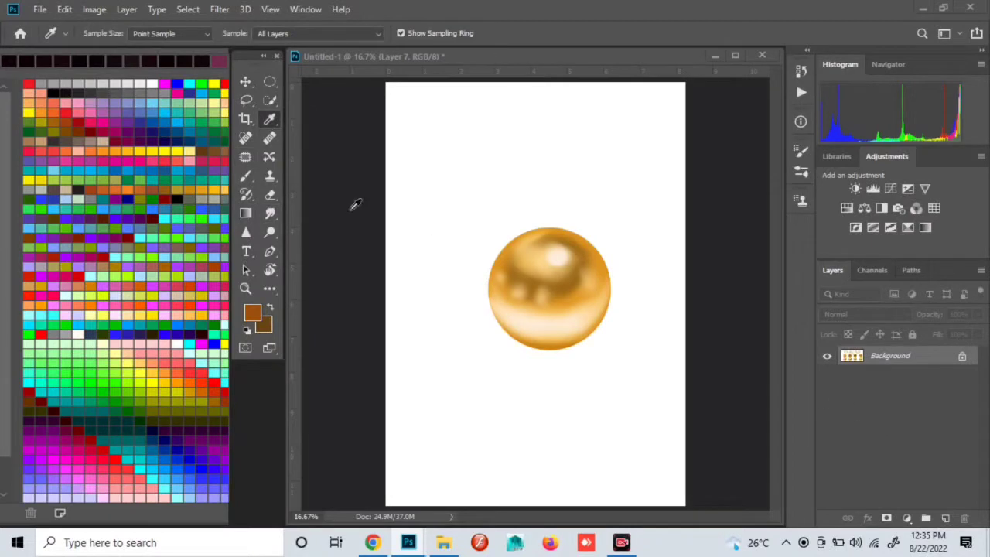
key(b)
key(ctrl+z)
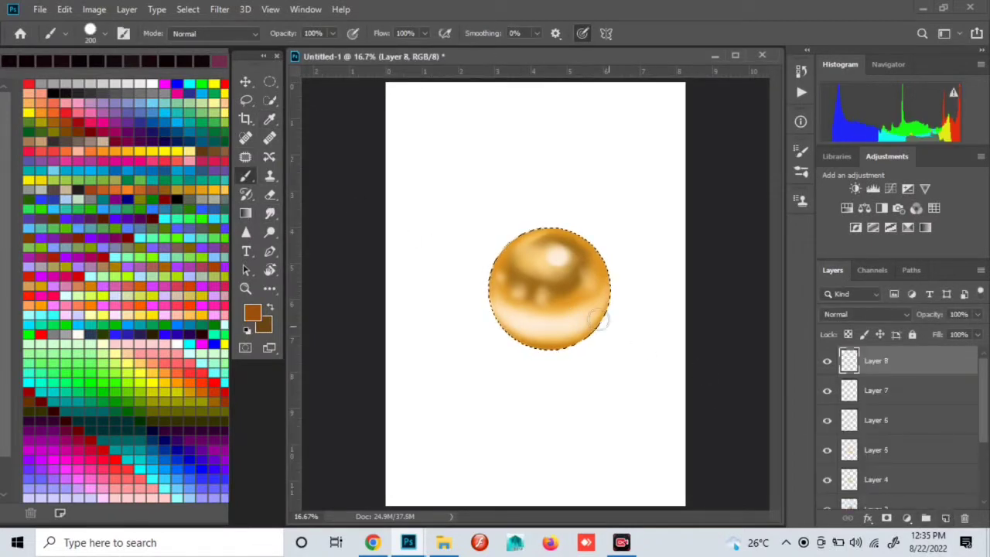
click(567, 296)
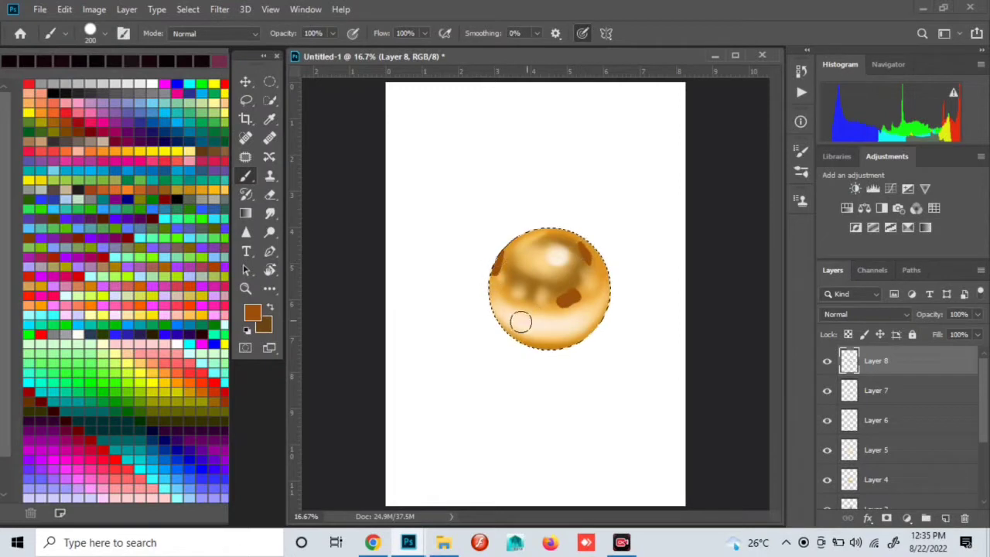
drag(520, 322, 581, 336)
drag(482, 329, 539, 336)
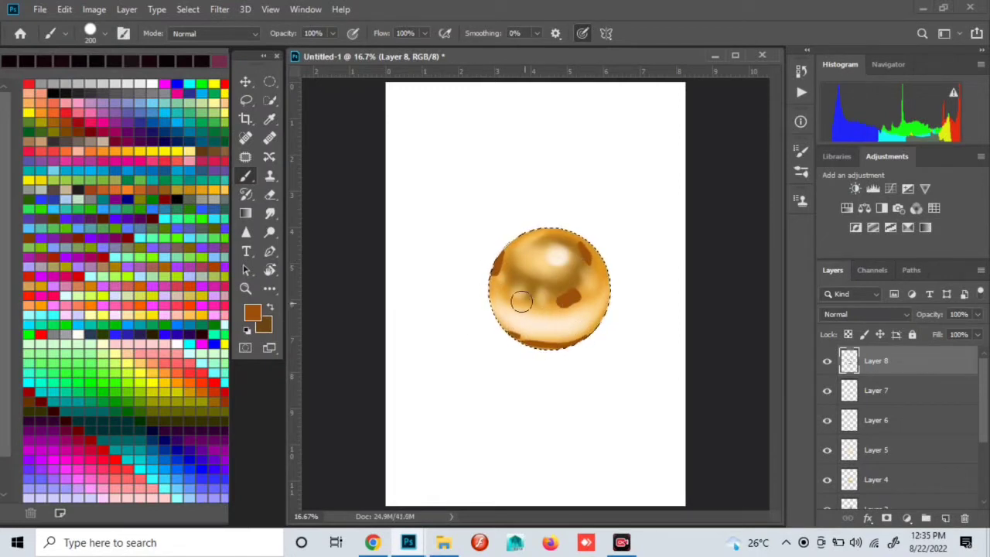
mouse_move(521, 302)
mouse_down()
mouse_move(578, 298)
mouse_move(590, 259)
mouse_up()
Step: Smudge the brown patches into the gold, soften the lower edge, then merge layers and deselect
key(r)
mouse_move(495, 261)
mouse_down()
mouse_move(492, 276)
mouse_move(514, 300)
mouse_move(561, 310)
mouse_move(584, 288)
mouse_move(575, 306)
mouse_up()
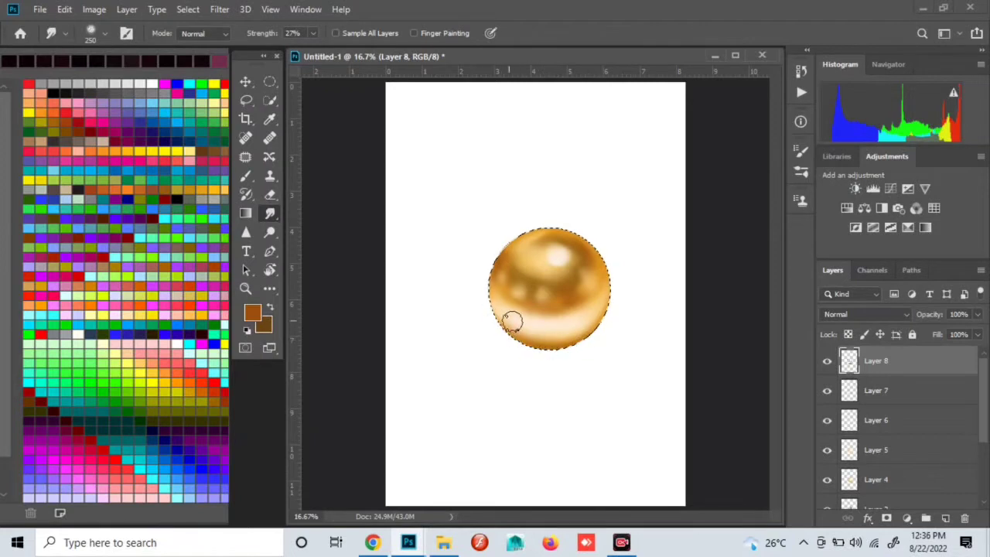
drag(586, 333, 580, 324)
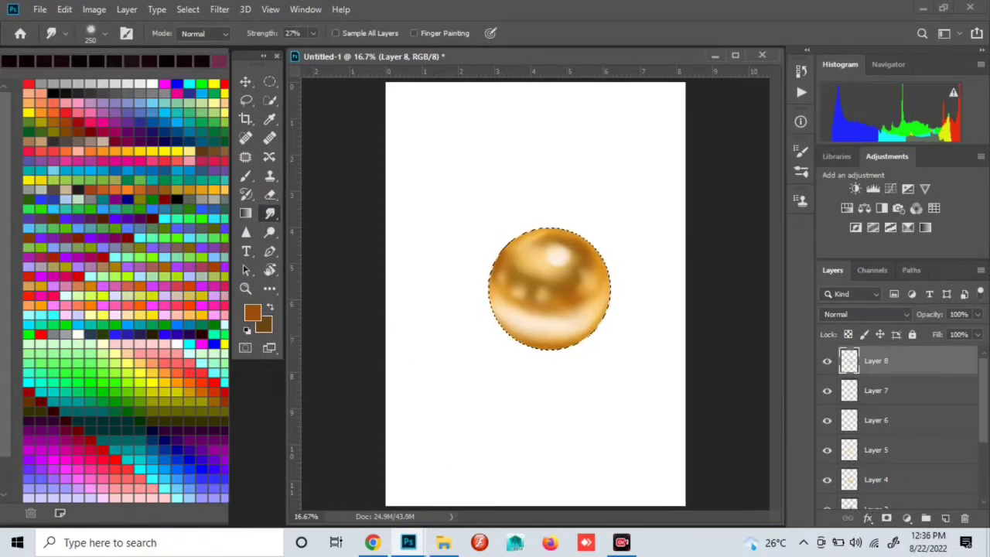
key(ctrl+shift+e)
key(ctrl+d)
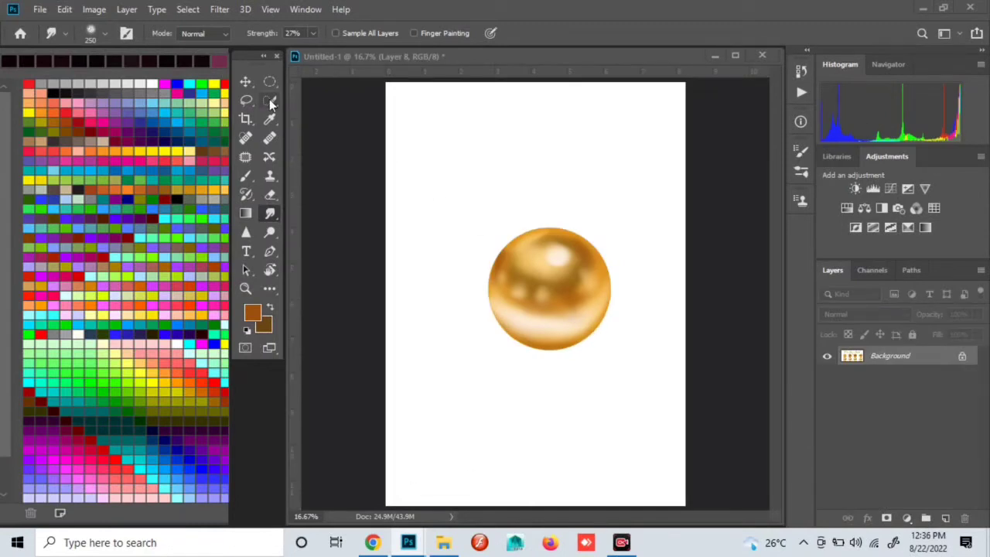
Step: Sample a dark brown and undo the merge and deselection to restore the layers
click(270, 118)
key(b)
key(ctrl+z)
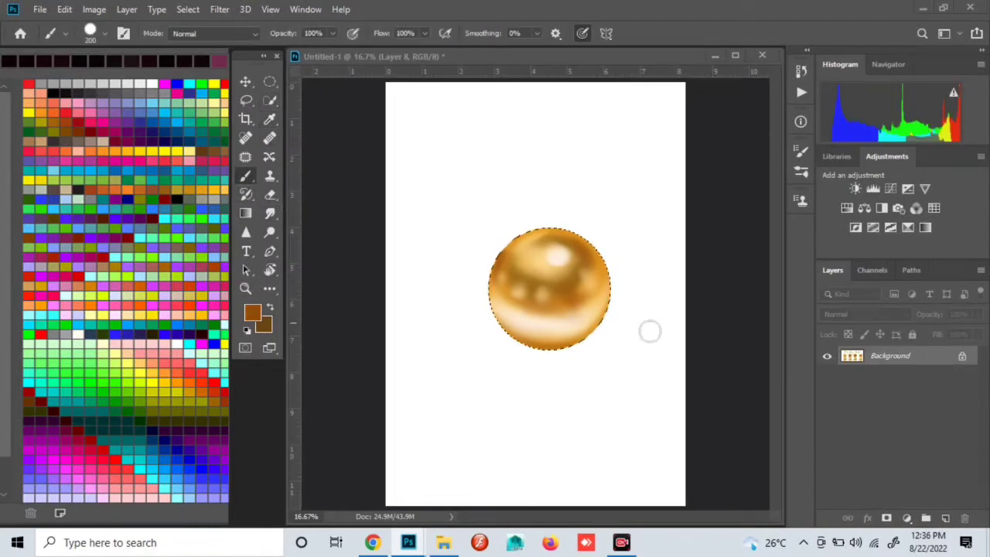
key(ctrl+z)
Step: Dab and smudge dark brown spots on the orb's middle, then sample pale cream and add Layer 10
click(573, 292)
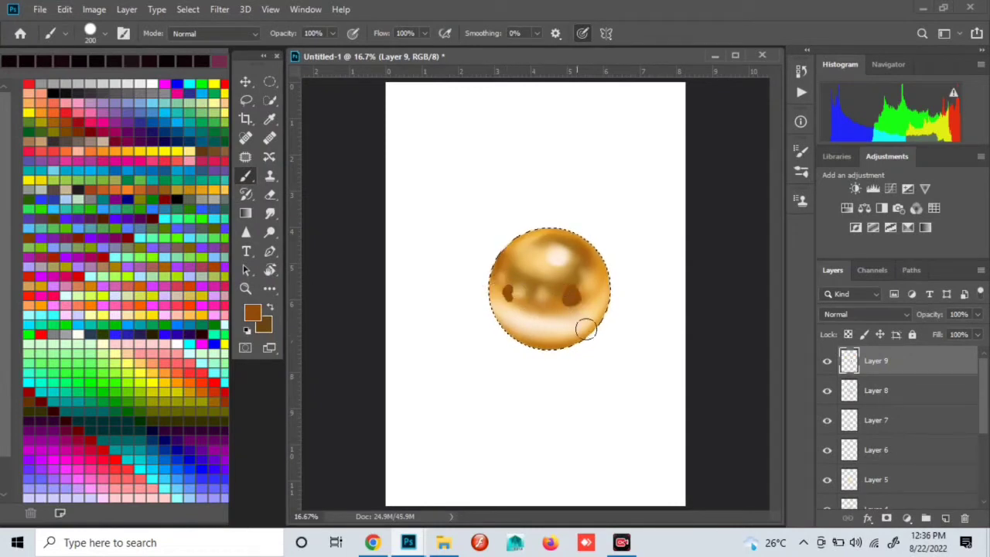
click(270, 213)
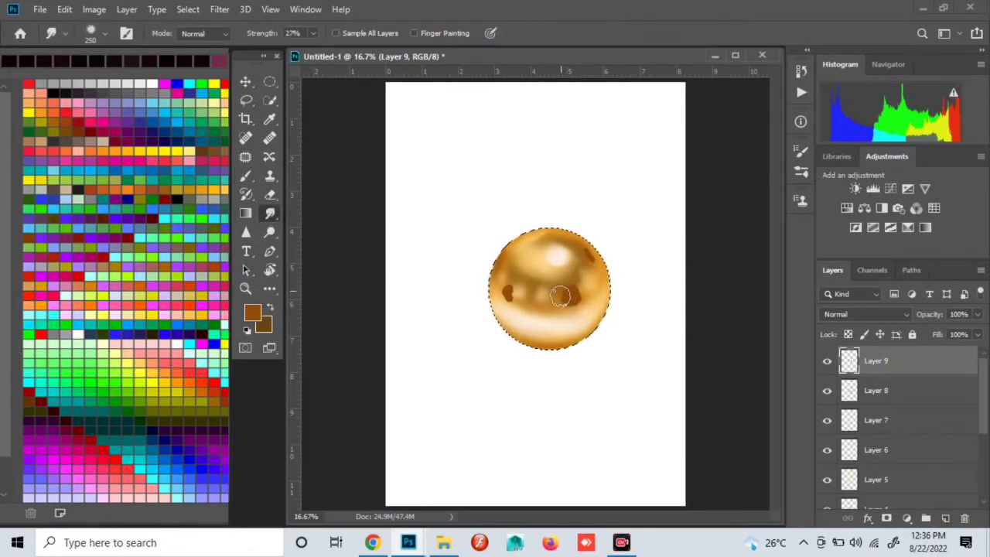
mouse_move(572, 288)
mouse_down()
mouse_move(573, 308)
mouse_move(576, 299)
mouse_up()
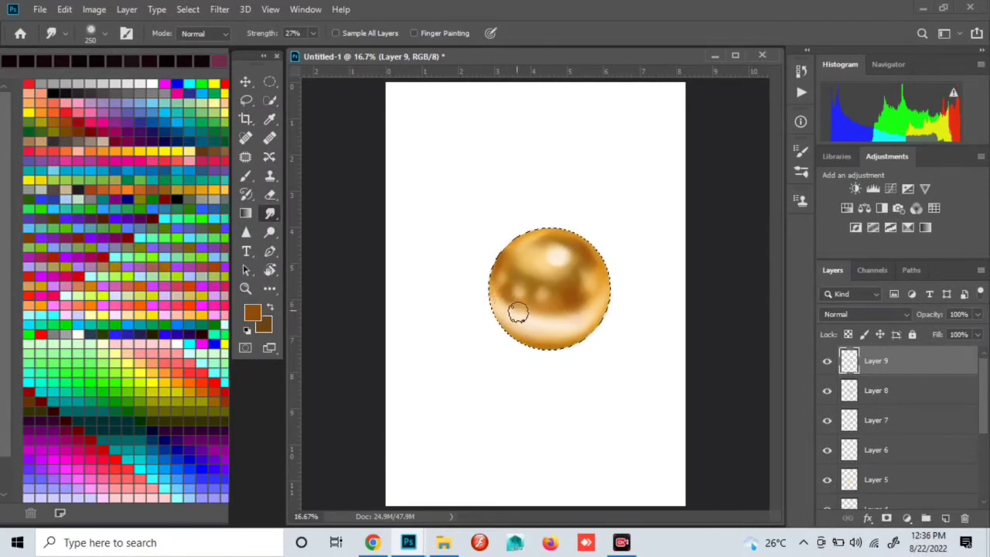
key(i)
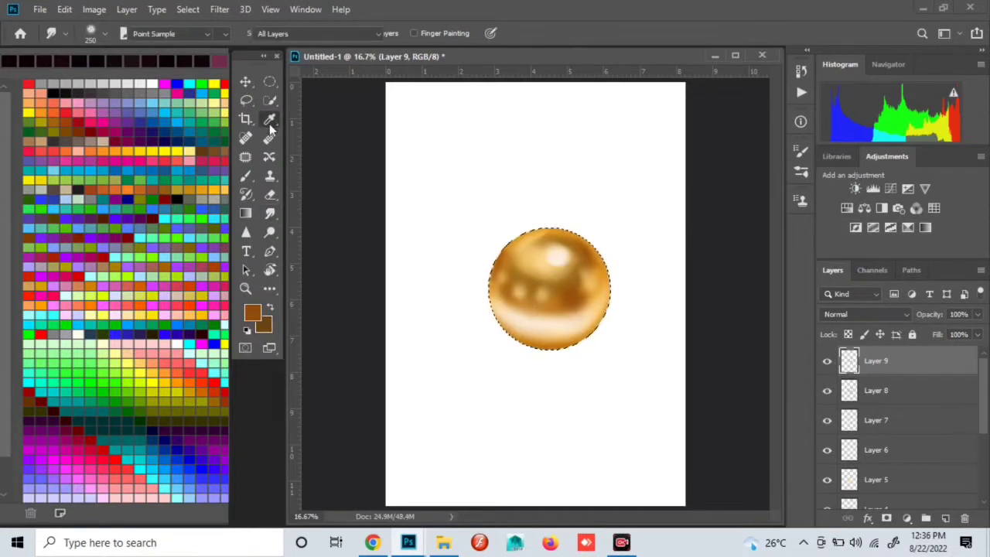
click(946, 518)
Step: Paint small light peach and white highlight dots on the sphere with a smaller brush
click(565, 324)
click(245, 176)
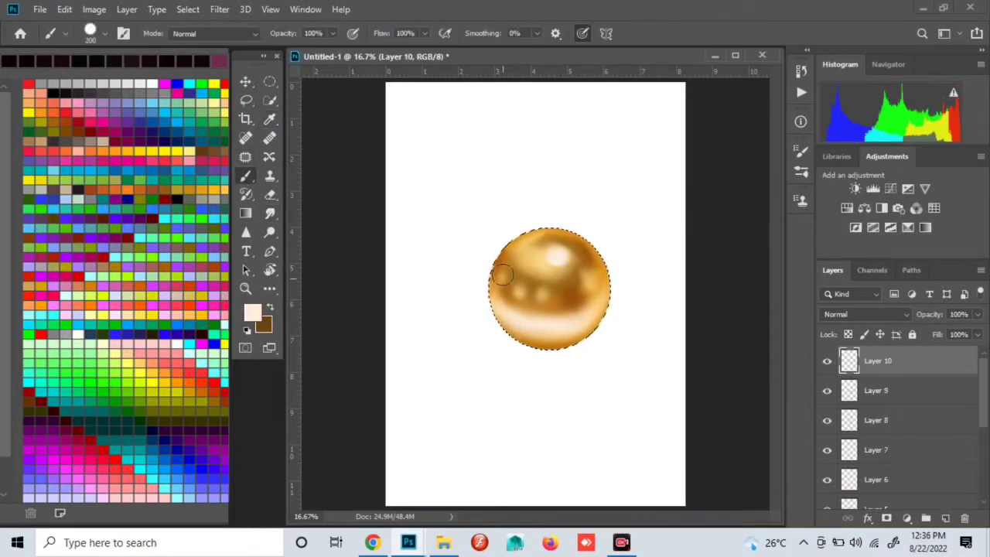
key(bracketleft)
key(bracketleft)
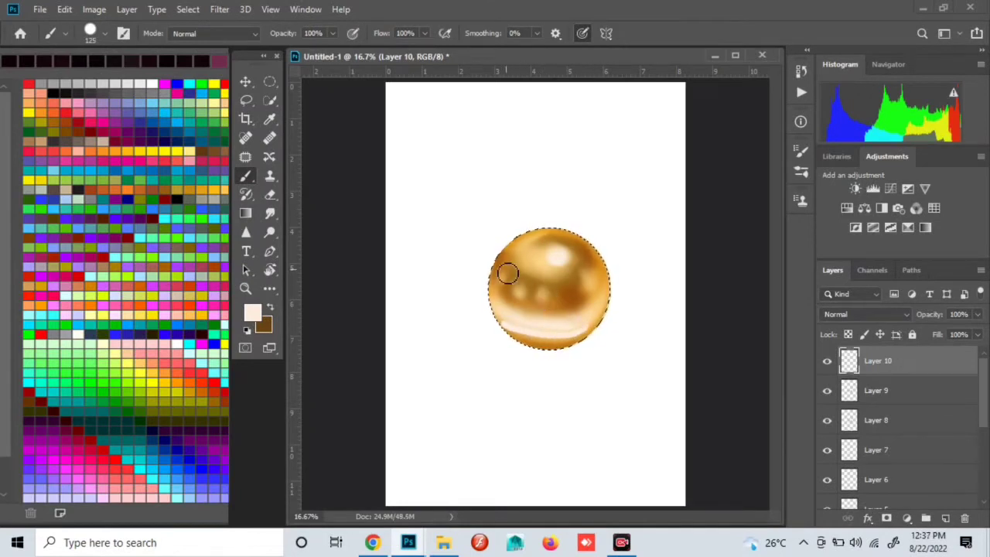
click(542, 294)
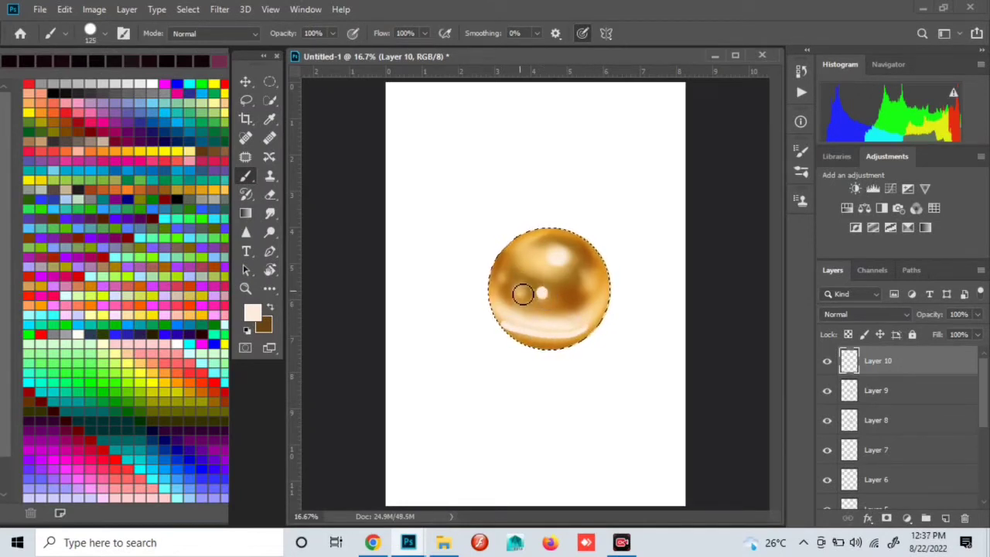
click(594, 288)
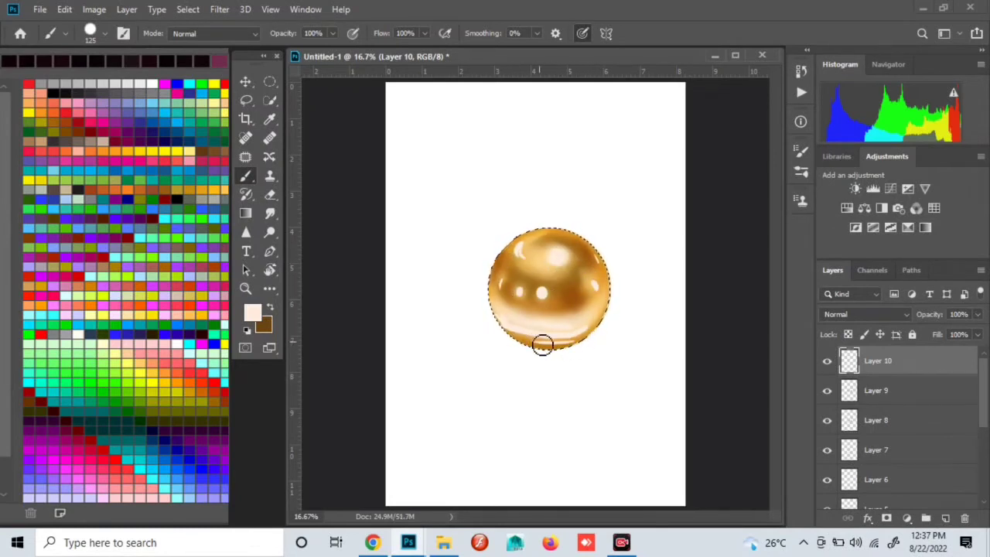
Step: Smudge at 27% strength to blend the lower light band and white highlights into the gold
click(270, 213)
drag(524, 261, 527, 237)
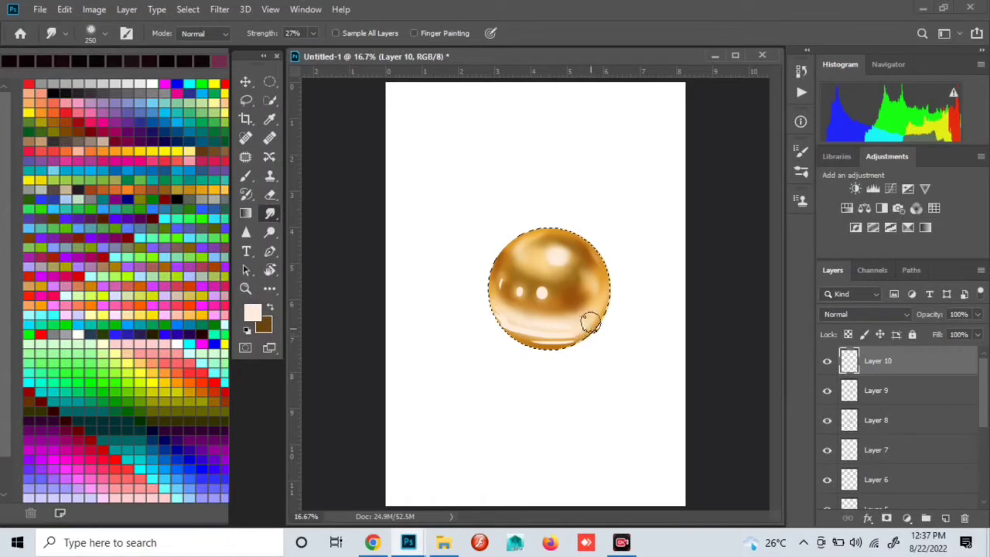
drag(590, 323, 551, 333)
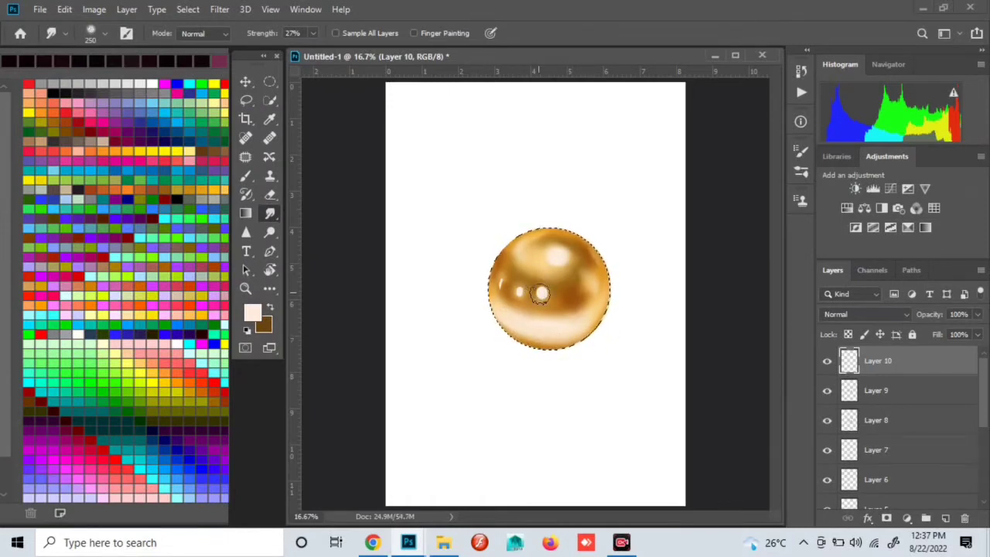
drag(540, 294, 519, 291)
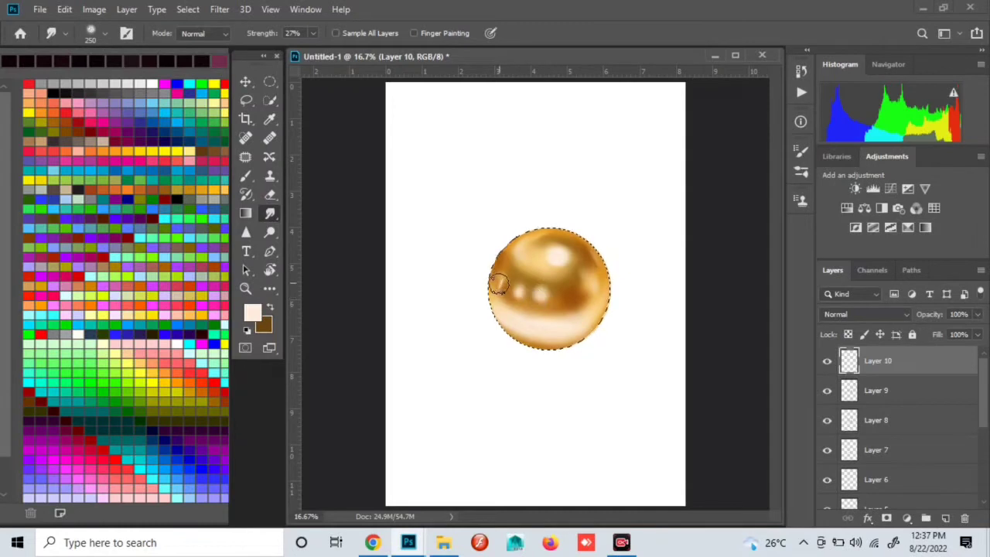
drag(512, 290, 544, 299)
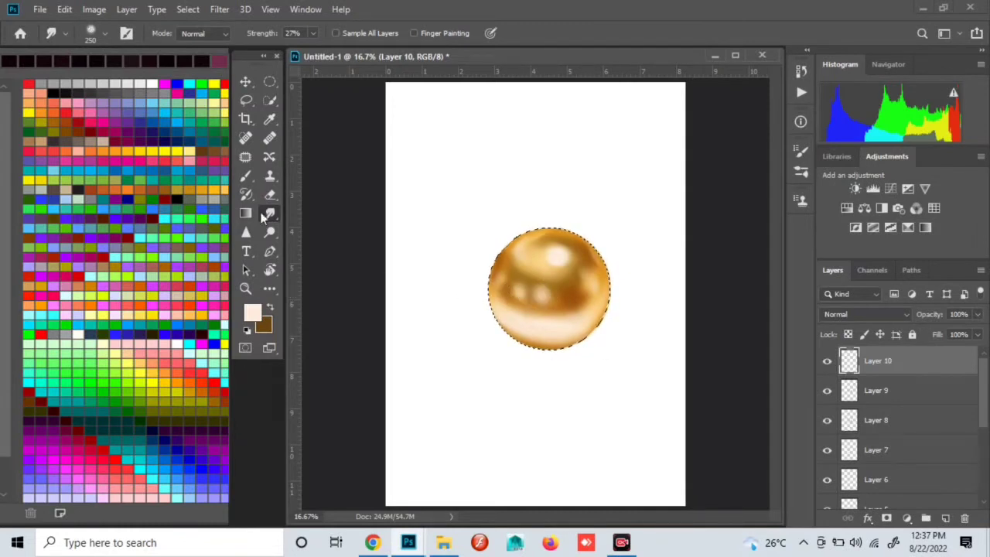
Step: Briefly enlarge the Eraser, then eyedrop an orange colour from the orb
key(e)
key(bracketright)
key(bracketright)
key(bracketright)
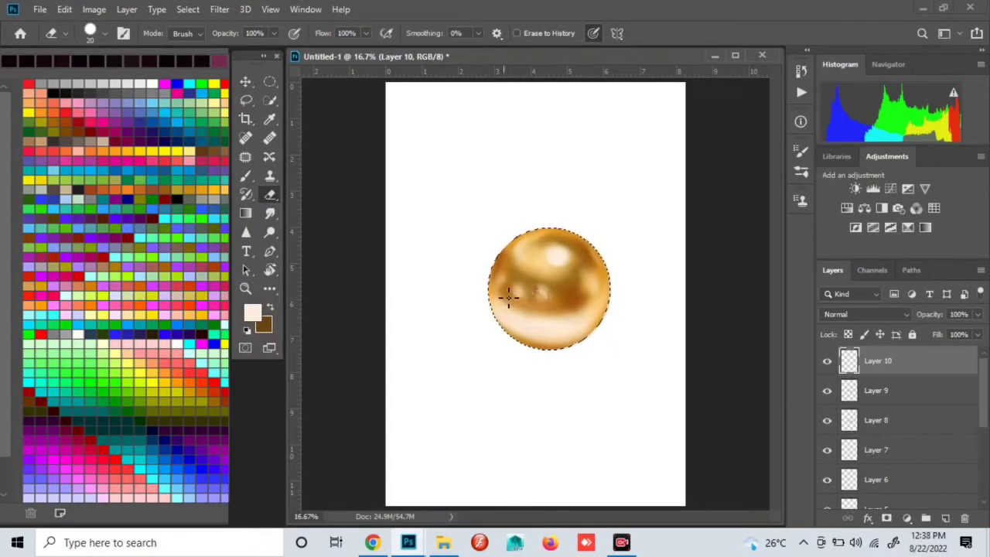
click(268, 215)
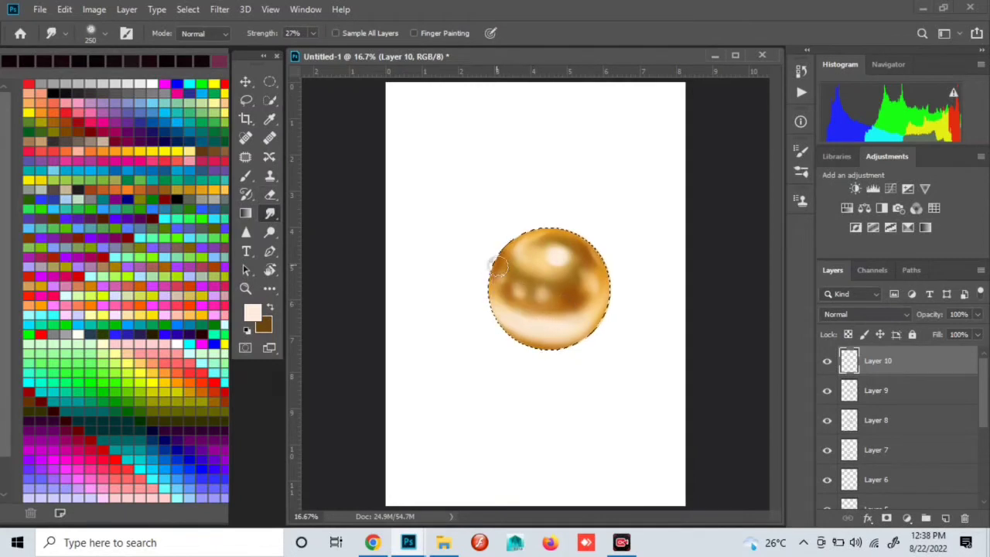
key(i)
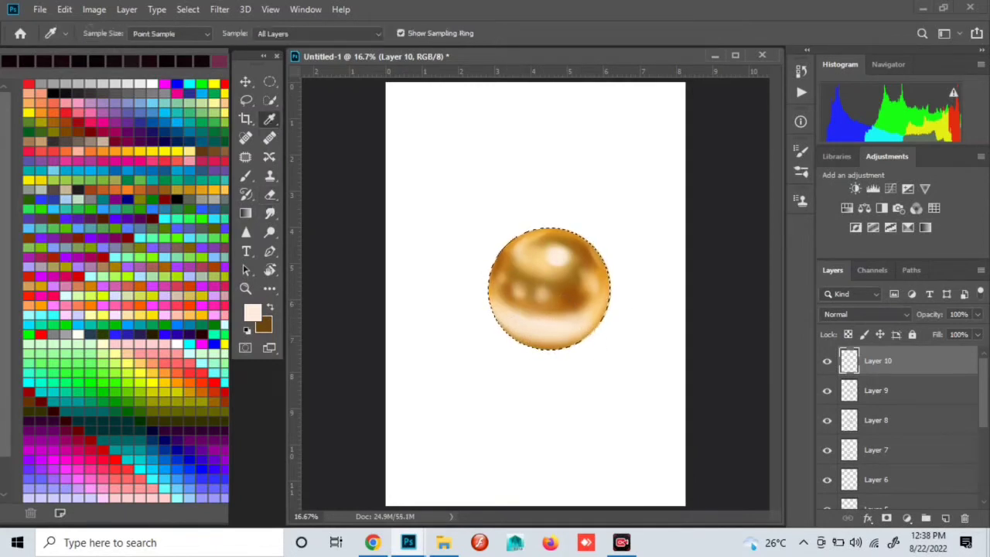
click(511, 283)
Step: Add Layer 11, alternate Brush and Smudge along the lower-left edge, and pick dark golden brown
key(b)
click(946, 519)
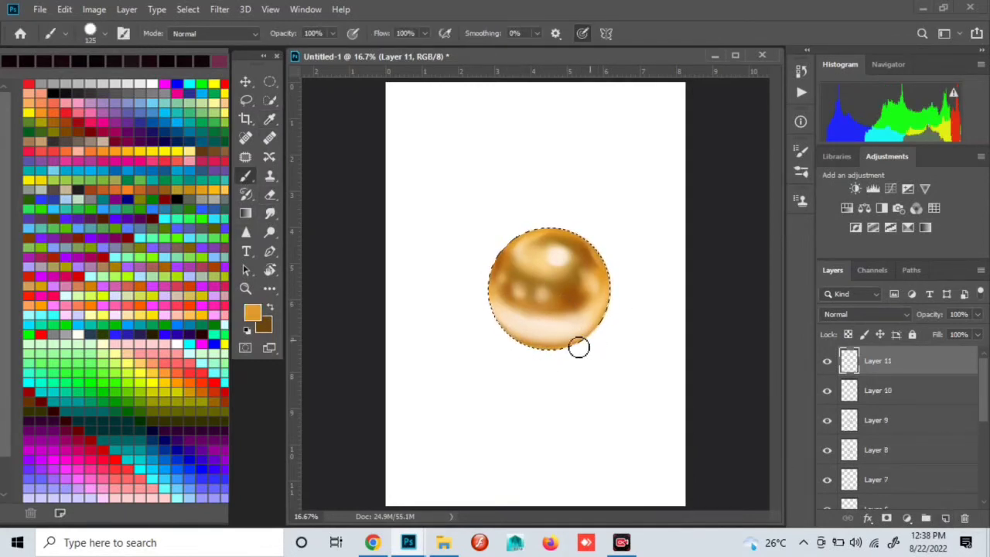
click(270, 214)
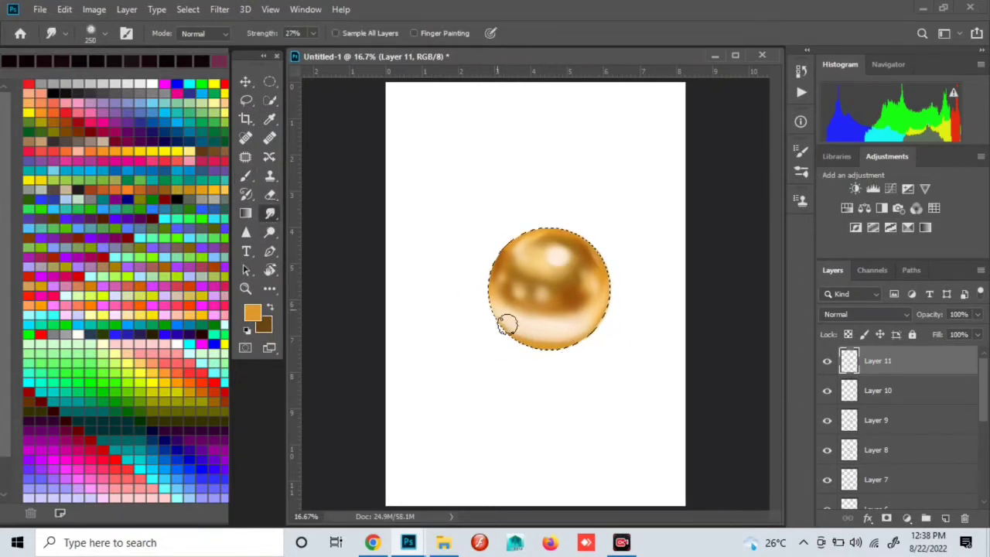
click(245, 175)
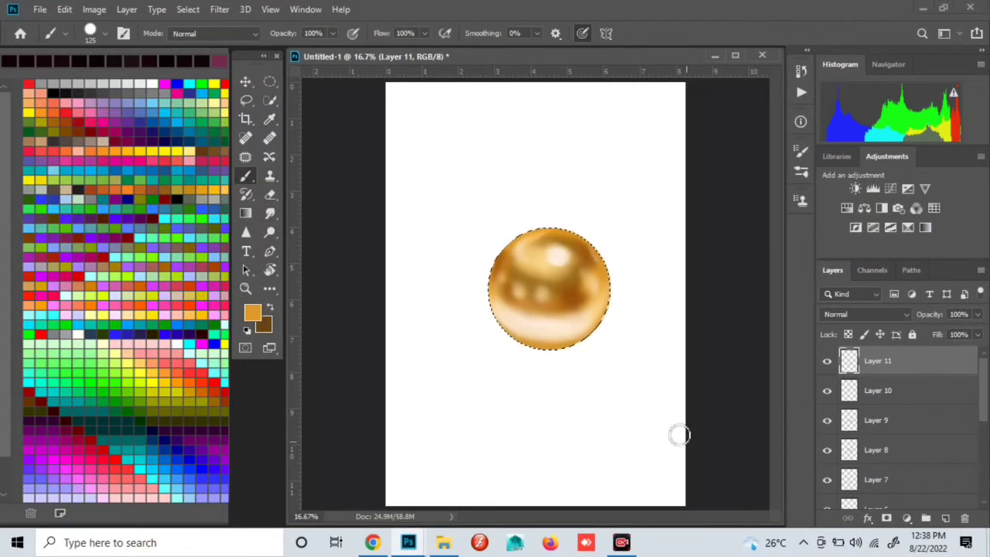
click(270, 214)
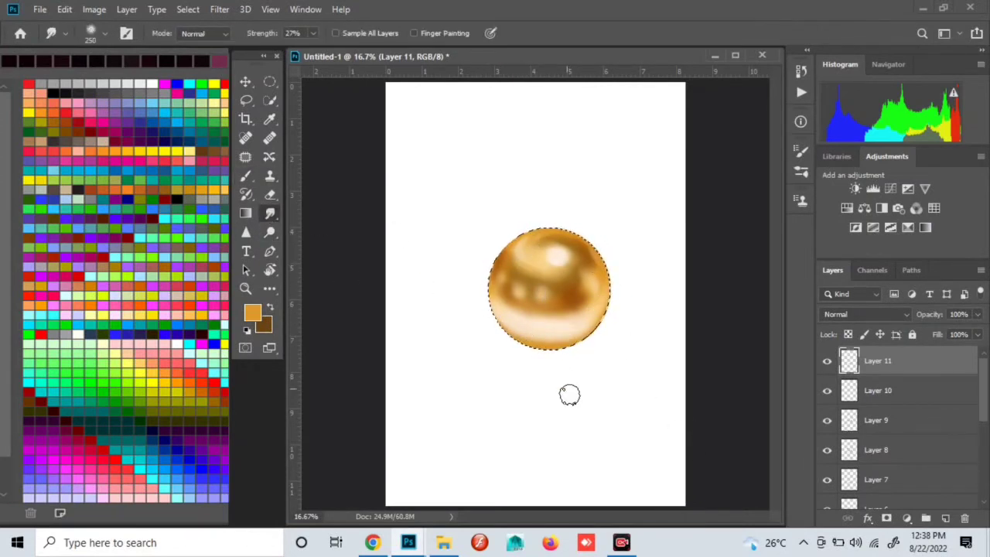
click(246, 176)
click(639, 549)
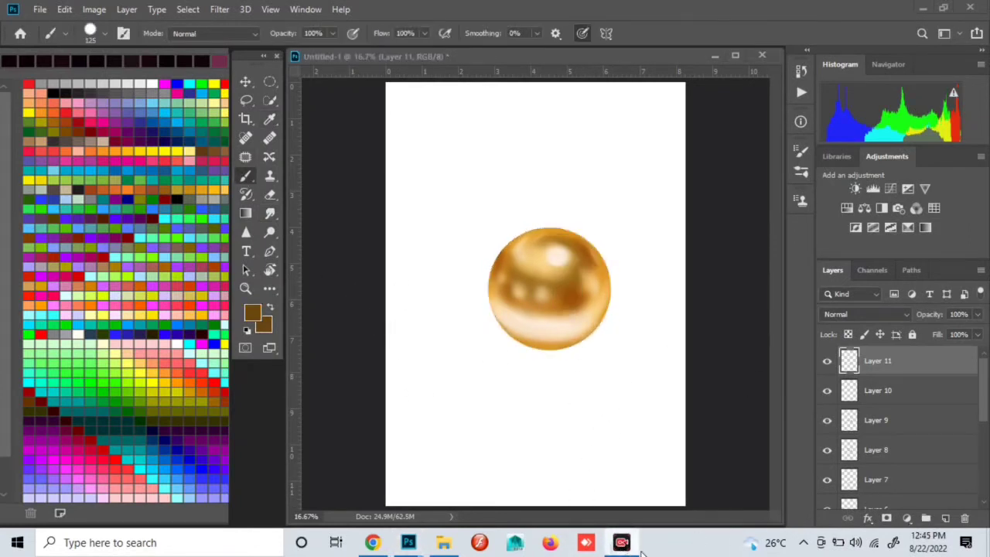
Step: On new Layer 12, paint dark brown strokes over the orb and smudge them into the gold
click(946, 518)
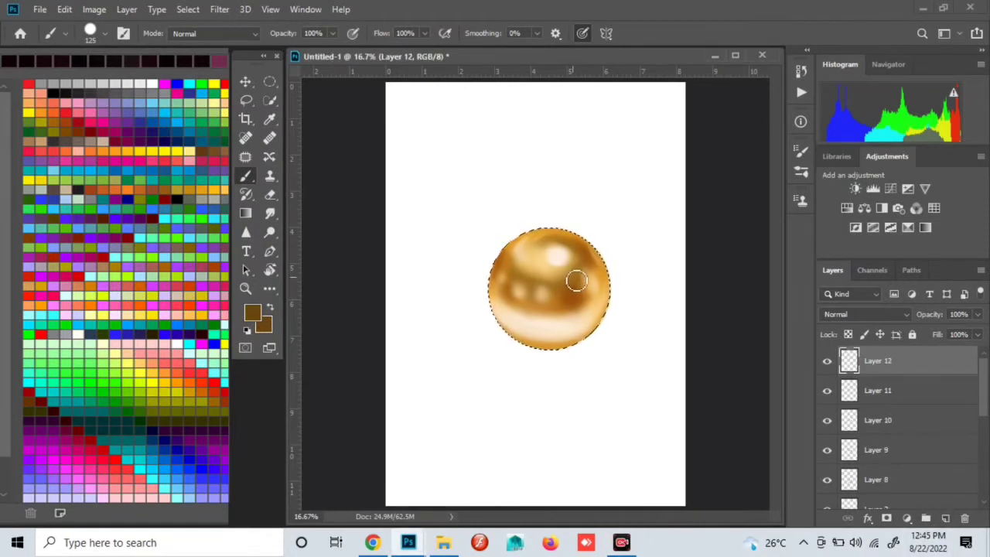
mouse_move(548, 246)
mouse_down()
mouse_move(585, 272)
mouse_move(557, 288)
mouse_up()
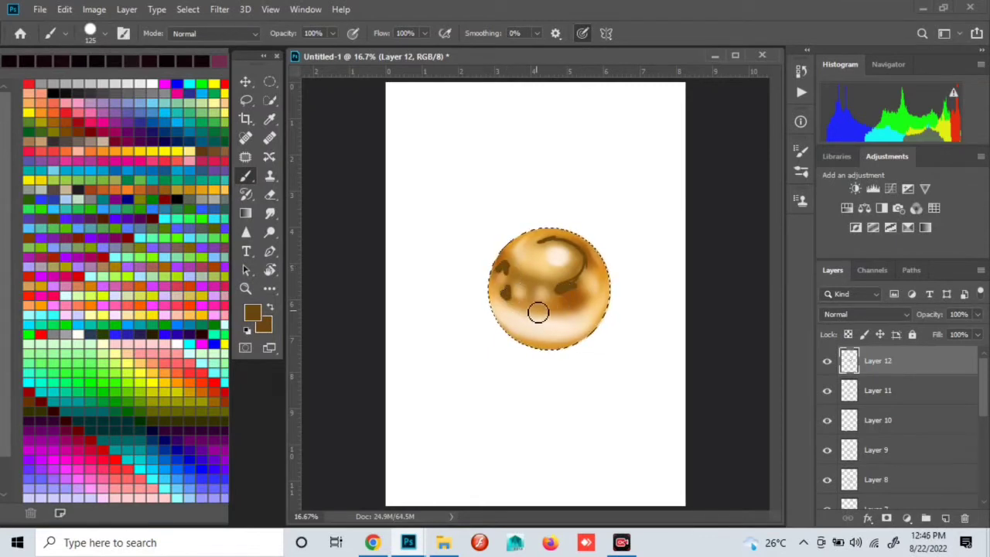
drag(535, 307, 524, 283)
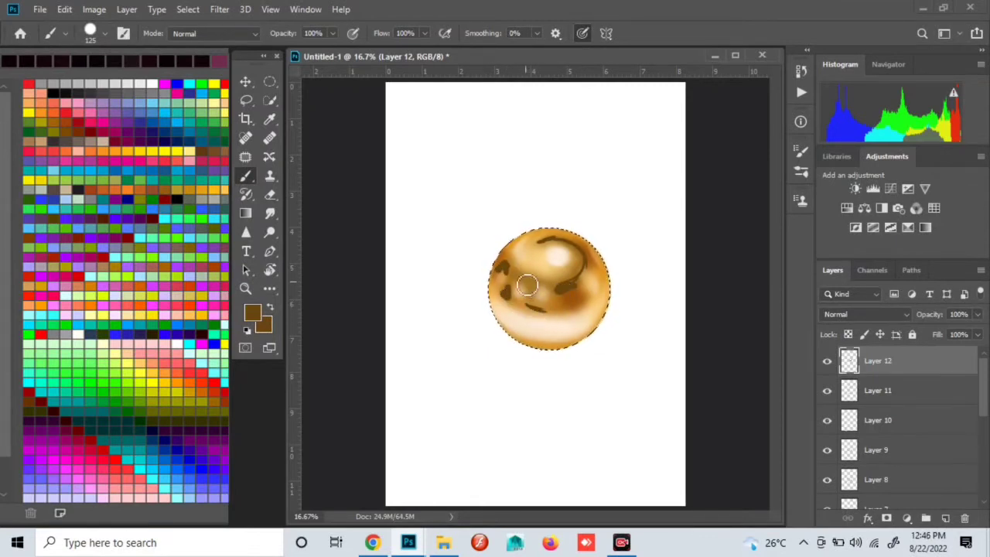
click(269, 213)
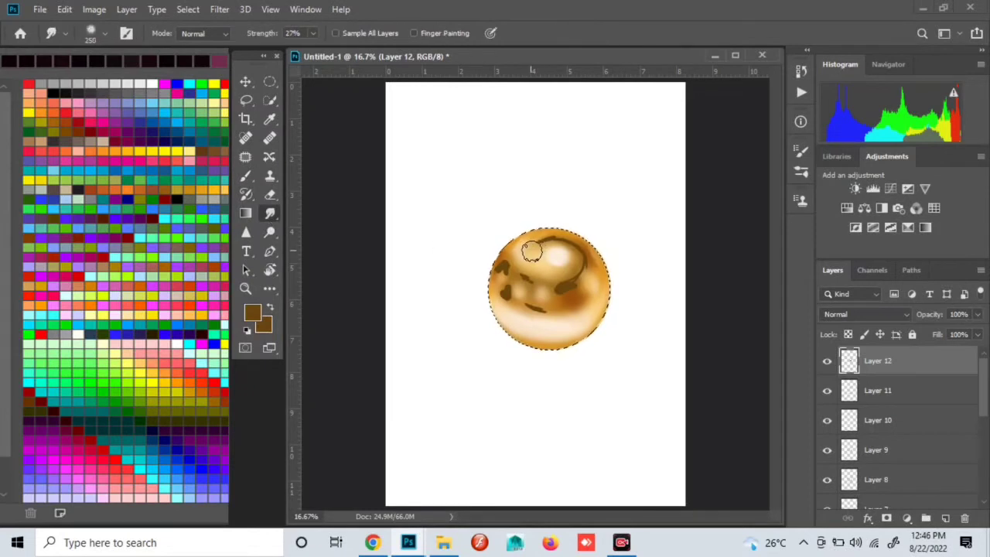
mouse_move(544, 250)
mouse_down()
mouse_move(536, 253)
mouse_move(555, 243)
mouse_move(593, 281)
mouse_move(549, 289)
mouse_up()
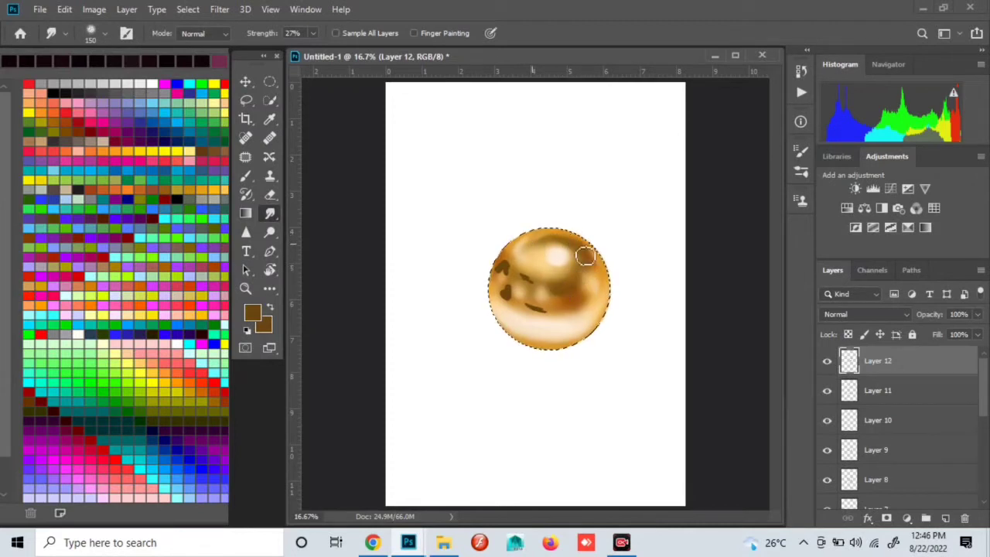
mouse_move(561, 255)
mouse_down()
mouse_move(579, 286)
mouse_move(557, 289)
mouse_move(588, 294)
mouse_move(531, 313)
mouse_move(565, 314)
mouse_move(504, 296)
mouse_move(518, 310)
mouse_move(515, 287)
mouse_move(544, 287)
mouse_move(515, 271)
mouse_move(557, 290)
mouse_move(500, 273)
mouse_move(575, 289)
mouse_move(510, 289)
mouse_move(543, 321)
mouse_move(586, 319)
mouse_move(517, 320)
mouse_move(547, 243)
mouse_move(575, 249)
mouse_up()
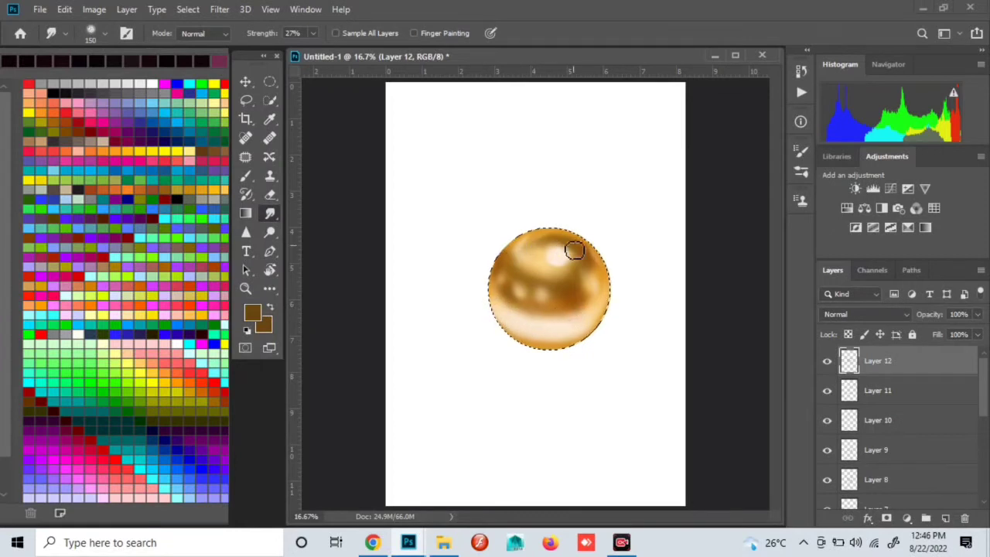
Step: Sample pale cream from the orb's highlight and add empty Layer 13
key(b)
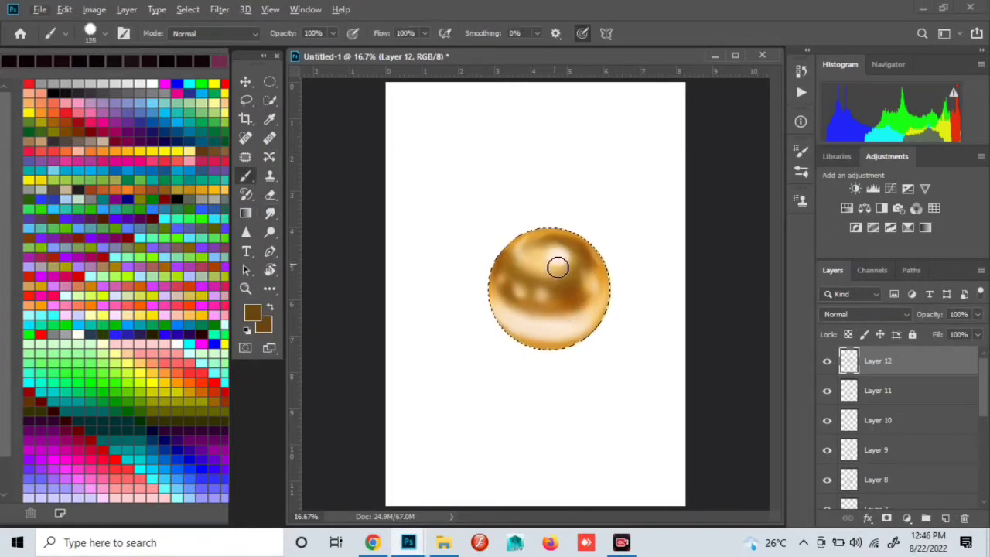
alt+click(558, 260)
key(ctrl+shift+alt+n)
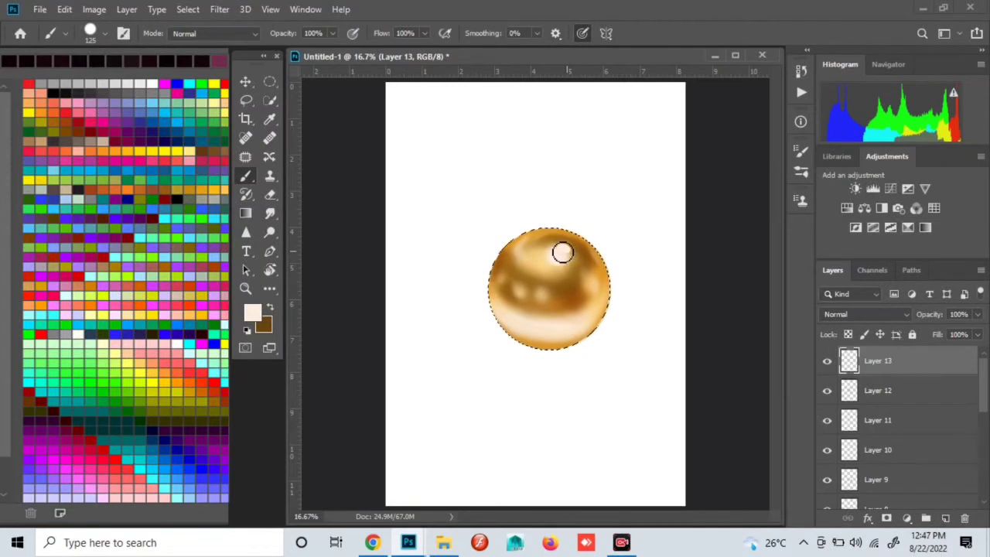
Step: Paint a pale cream highlight on the orb's top and smear it rightward
mouse_move(563, 253)
mouse_down()
mouse_move(570, 250)
mouse_move(563, 257)
mouse_up()
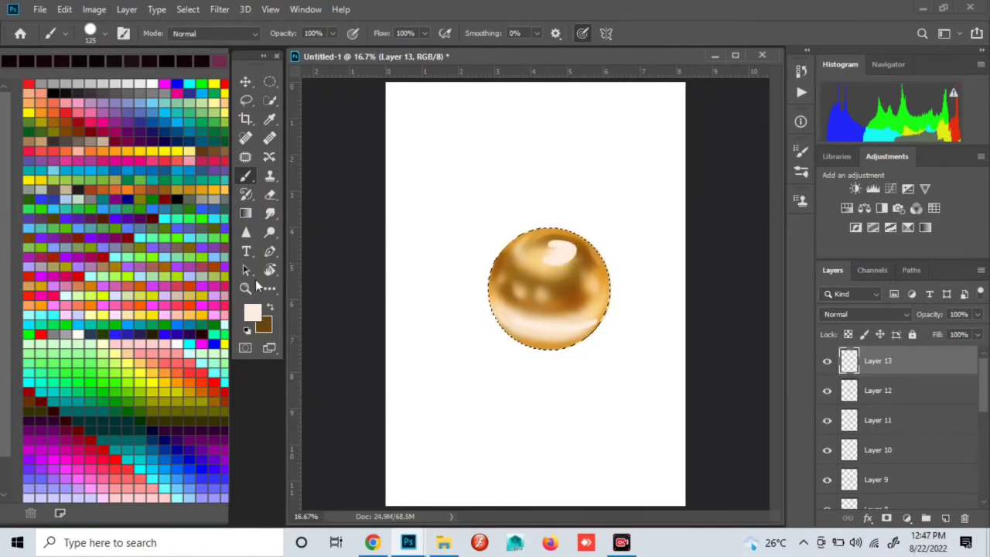
click(270, 213)
mouse_move(547, 249)
mouse_down()
mouse_move(576, 246)
mouse_move(572, 267)
mouse_move(571, 256)
mouse_move(543, 267)
mouse_move(575, 255)
mouse_move(557, 246)
mouse_move(588, 270)
mouse_move(579, 256)
mouse_move(549, 261)
mouse_move(579, 265)
mouse_move(570, 246)
mouse_move(567, 276)
mouse_up()
click(689, 293)
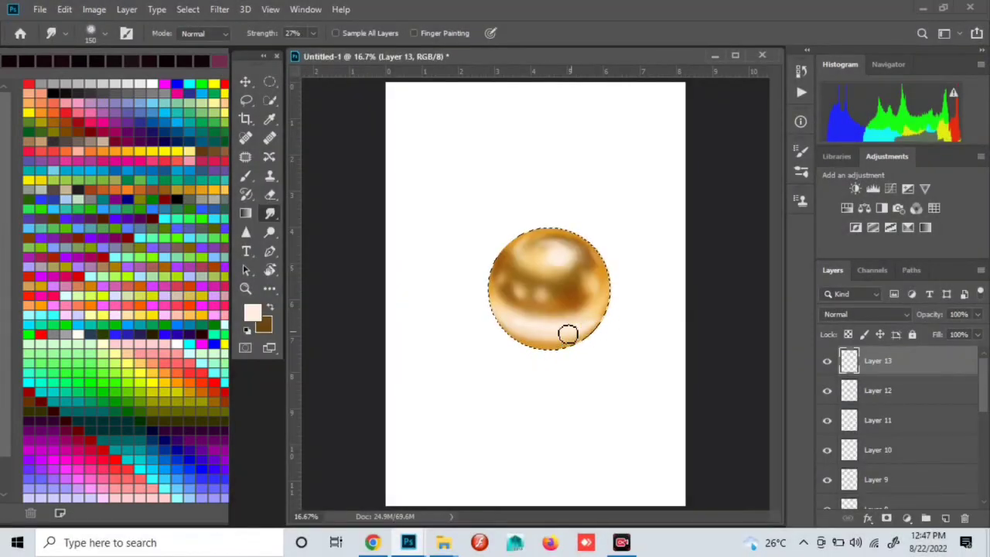
Step: Blend the bottom cream band and spread the top highlight across the upper right
mouse_move(568, 334)
mouse_down()
mouse_move(518, 325)
mouse_move(548, 331)
mouse_move(537, 335)
mouse_move(550, 300)
mouse_move(534, 250)
mouse_move(509, 309)
mouse_move(531, 329)
mouse_move(541, 322)
mouse_move(580, 334)
mouse_move(516, 317)
mouse_move(577, 339)
mouse_up()
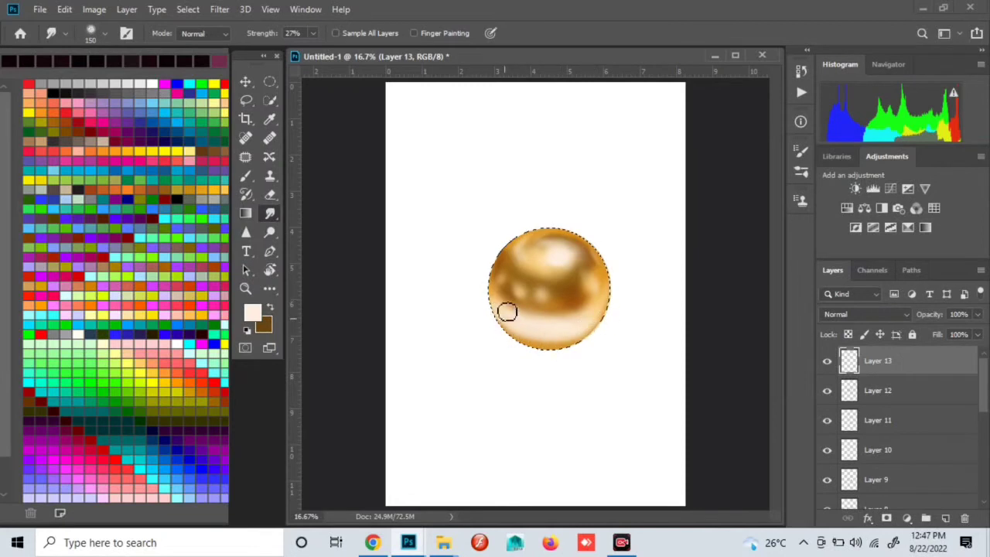
mouse_move(553, 243)
mouse_down()
mouse_move(593, 263)
mouse_move(555, 272)
mouse_move(577, 252)
mouse_move(547, 263)
mouse_move(533, 253)
mouse_up()
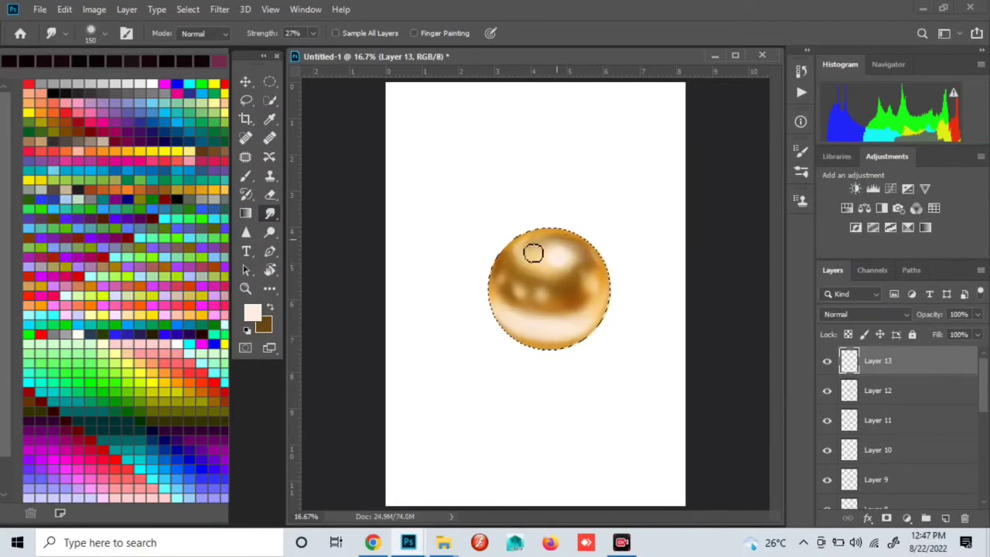
click(270, 195)
key(bracketright)
key(bracketright)
key(bracketright)
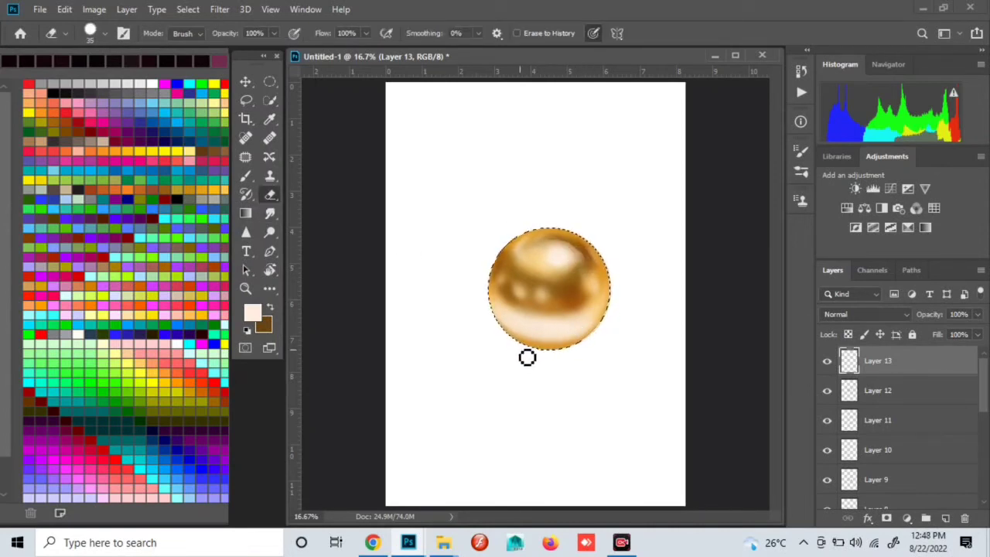
click(269, 215)
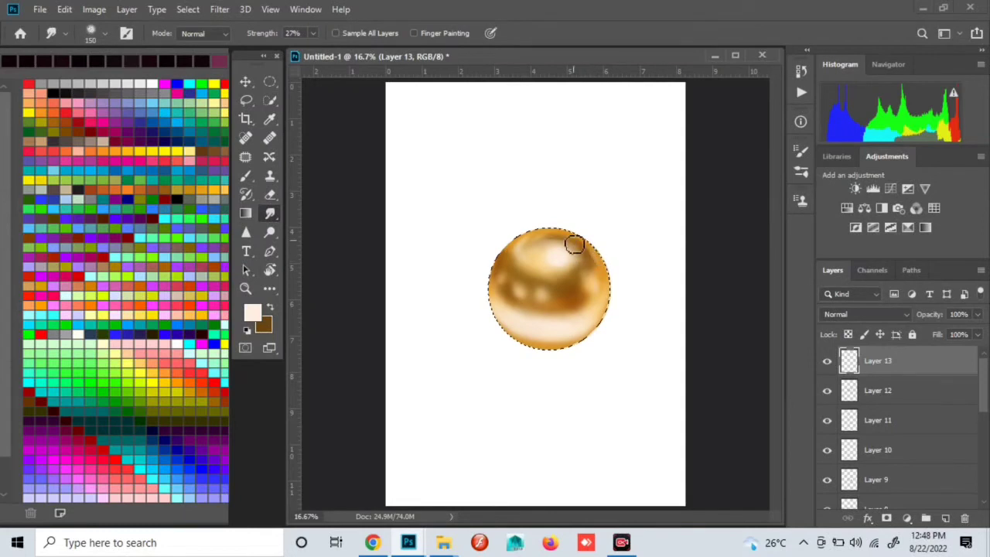
drag(570, 281, 562, 247)
click(245, 176)
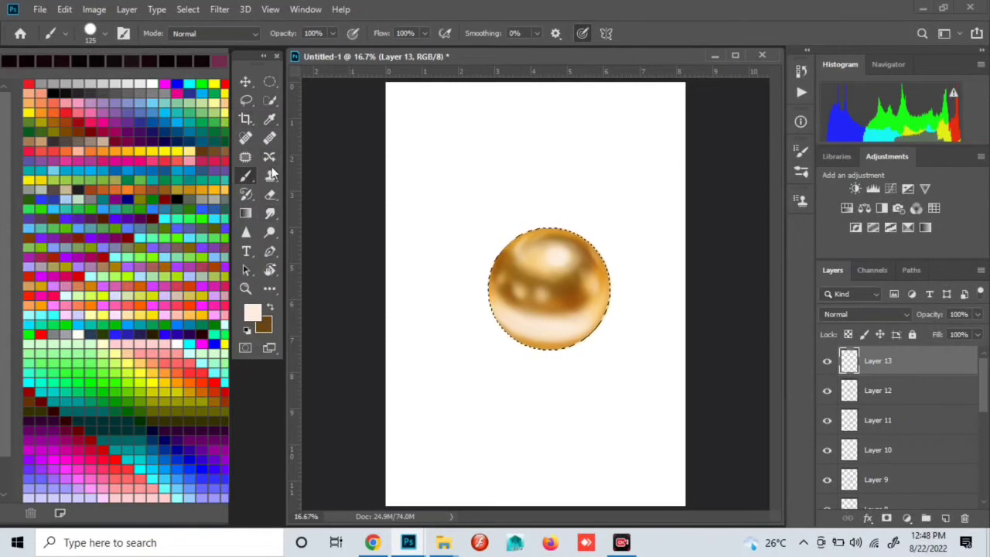
Step: Choose a much smaller brush tip and set the foreground colour to black 000000
key(F5)
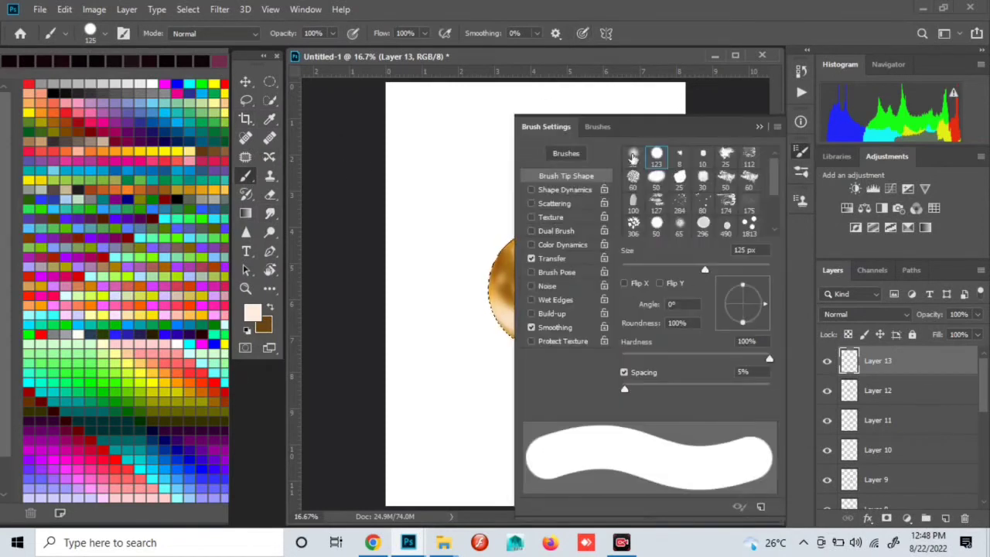
click(642, 159)
key(F5)
click(252, 312)
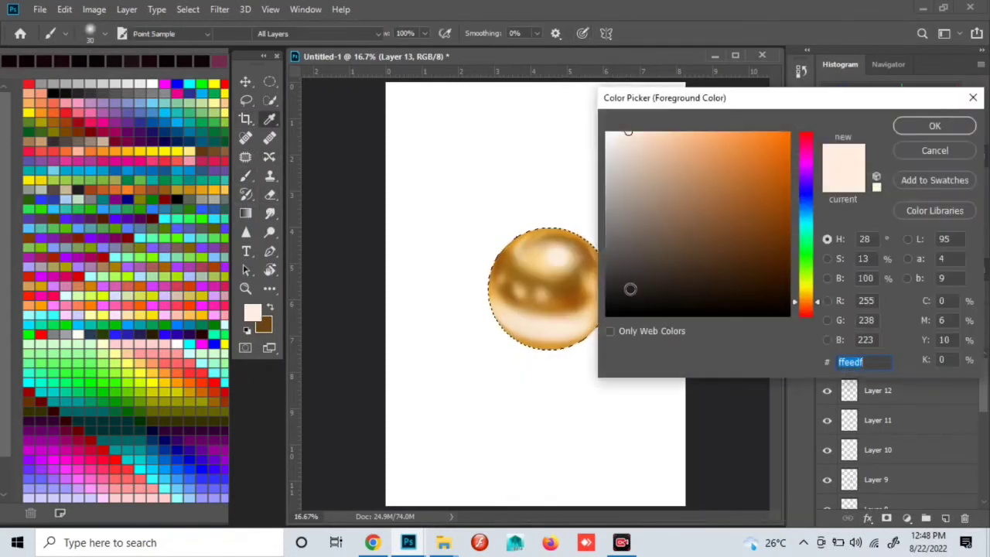
text(000000)
click(931, 127)
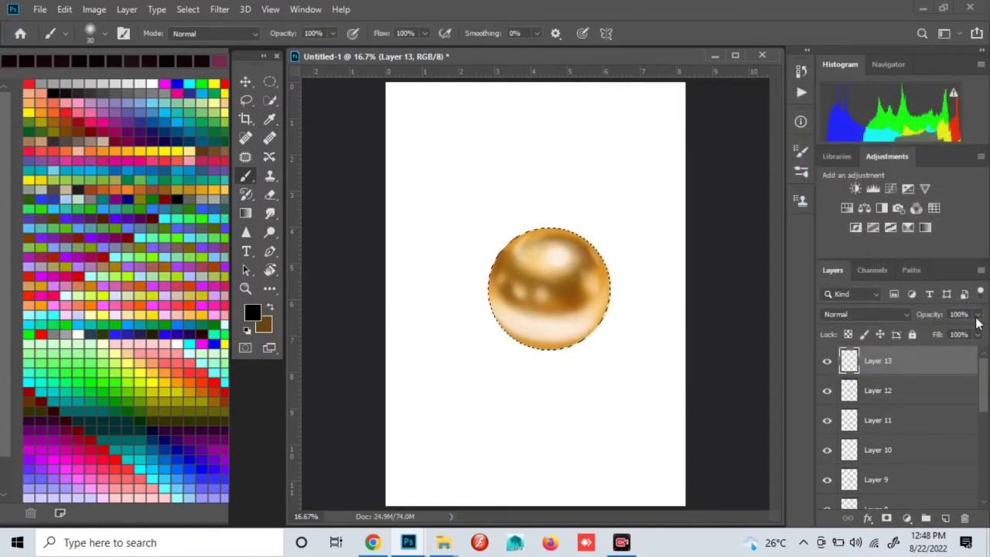
Step: Add new Layer 14 from Layer 1, trying and undoing a move above Layer 1
scroll(933, 449, down, 5)
click(936, 468)
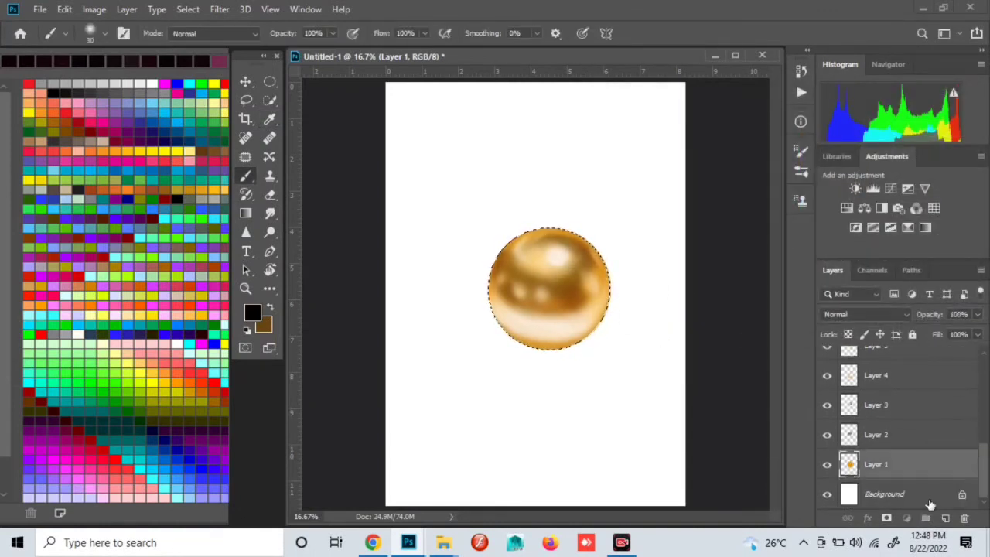
ctrl+click(946, 518)
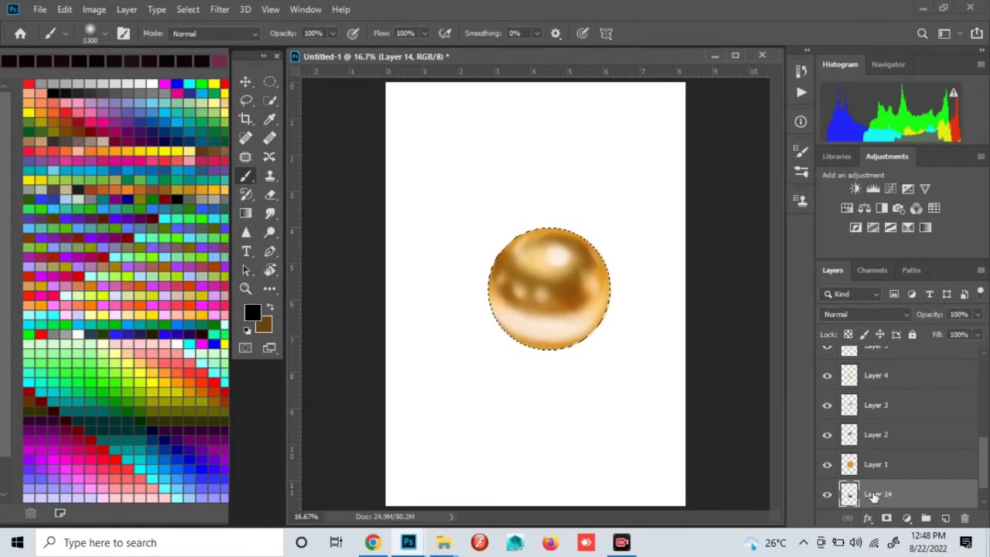
drag(874, 496, 878, 481)
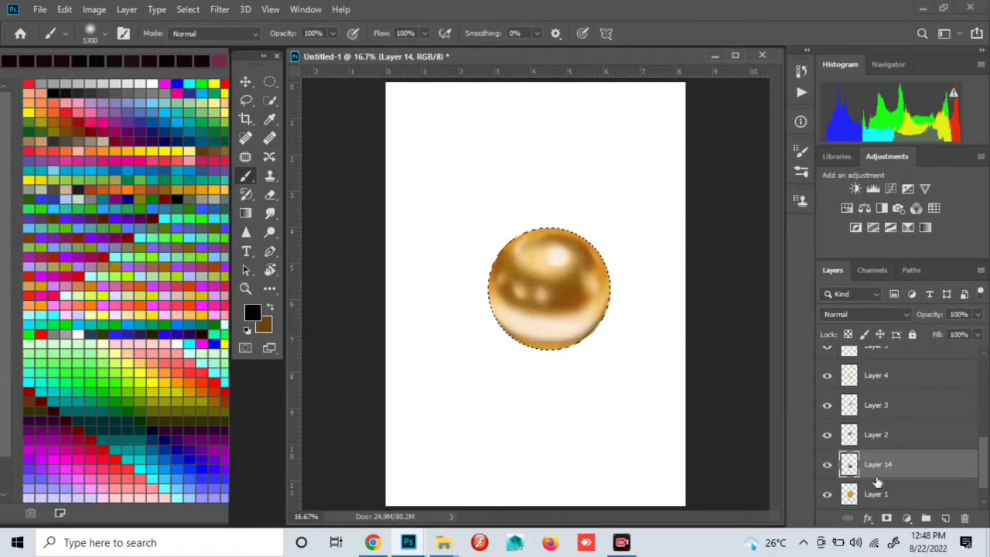
key(ctrl+z)
drag(877, 490, 877, 479)
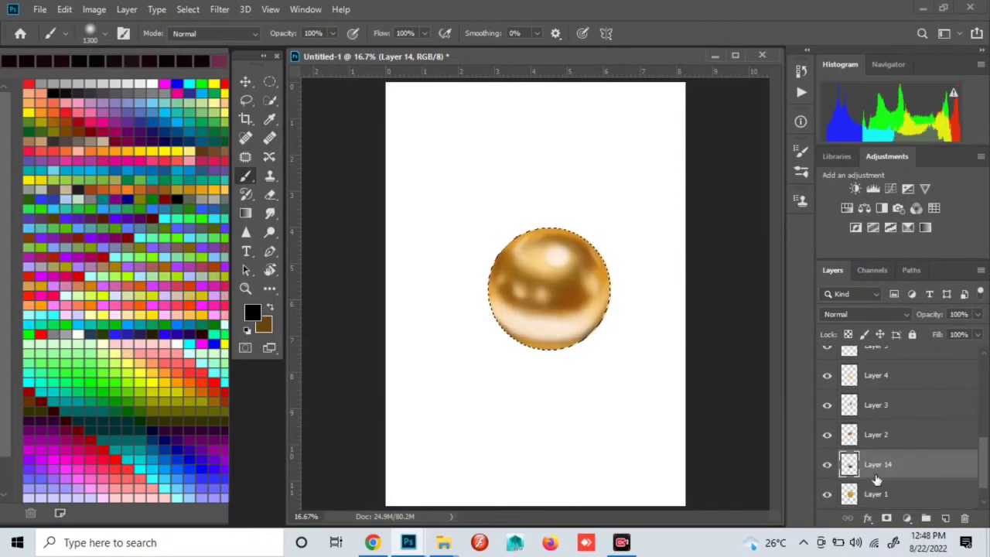
key(ctrl+z)
Step: Deselect the orb selection, then delete Layer 14 and restore it with undo
right_click(622, 325)
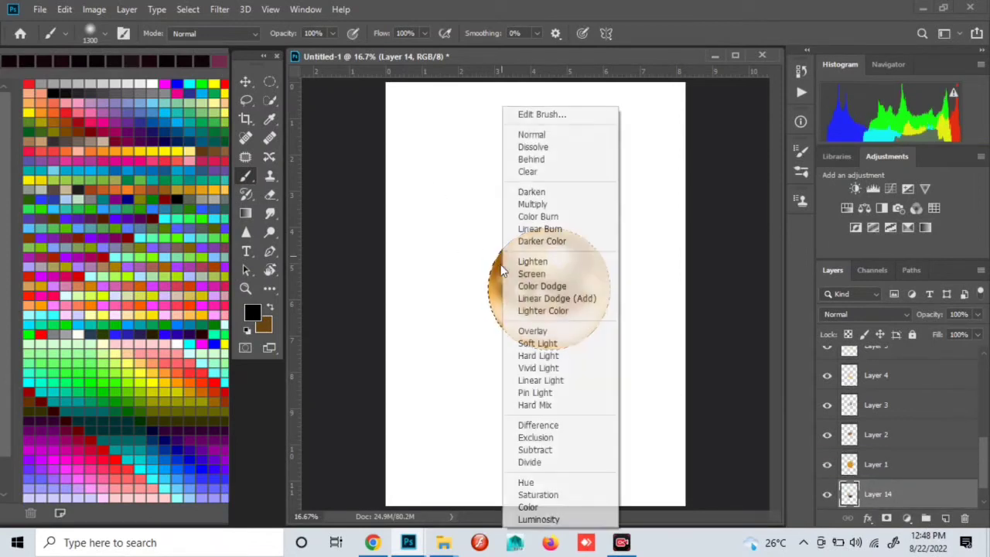
key(Escape)
click(270, 81)
right_click(555, 283)
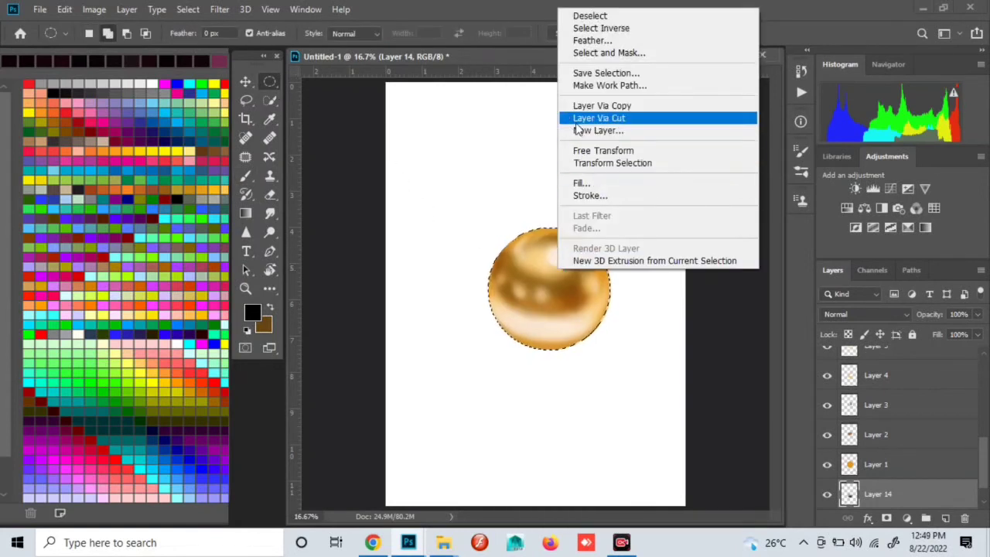
click(331, 128)
key(ctrl+d)
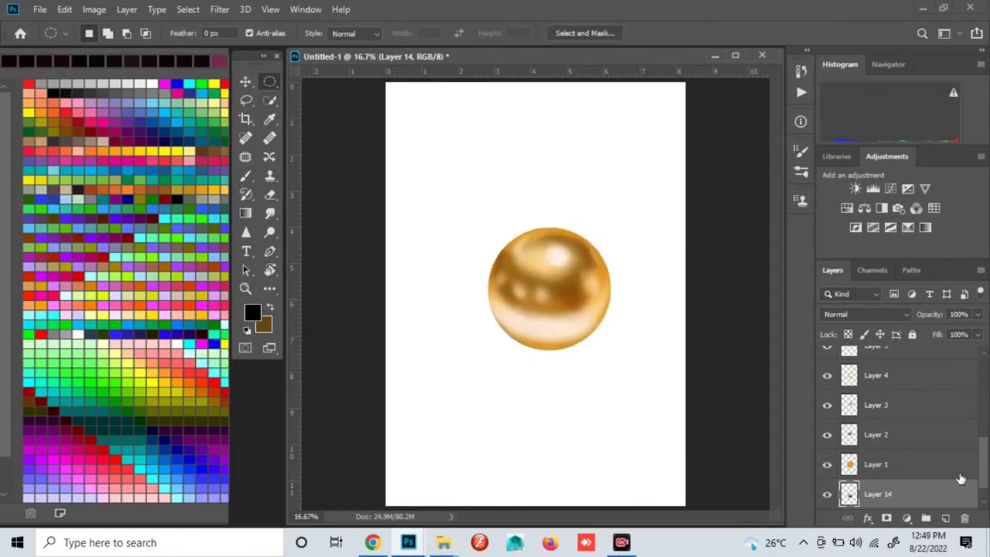
scroll(961, 479, down, 1)
click(965, 518)
click(440, 208)
key(ctrl+z)
Step: Paint a large soft black shadow below the orb and nudge it slightly
click(245, 176)
click(550, 367)
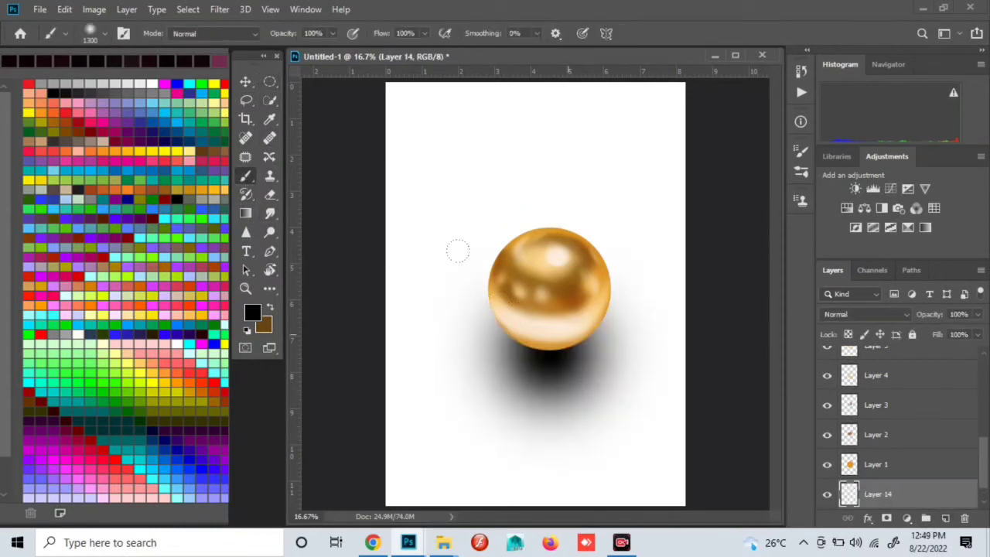
click(245, 83)
drag(594, 477, 593, 482)
key(ctrl+t)
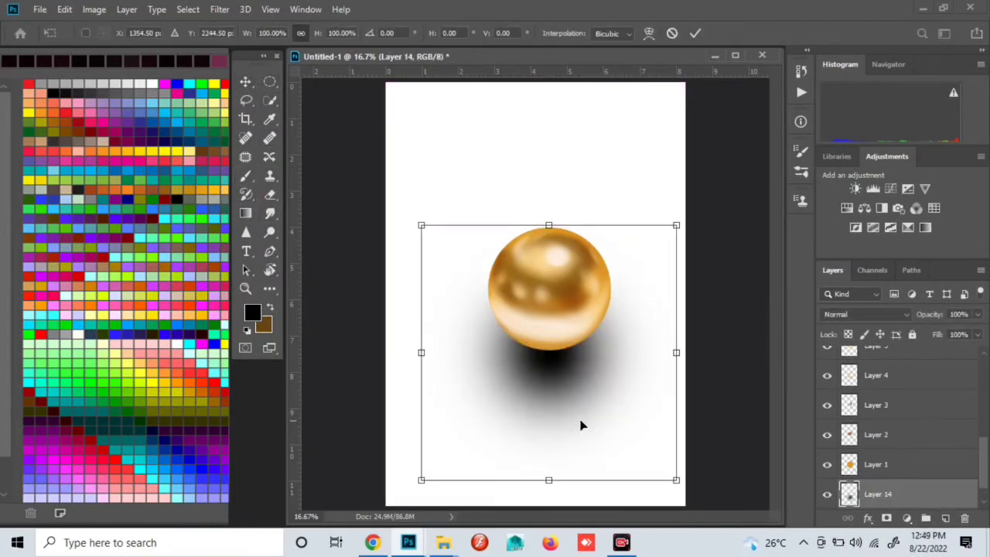
key(Return)
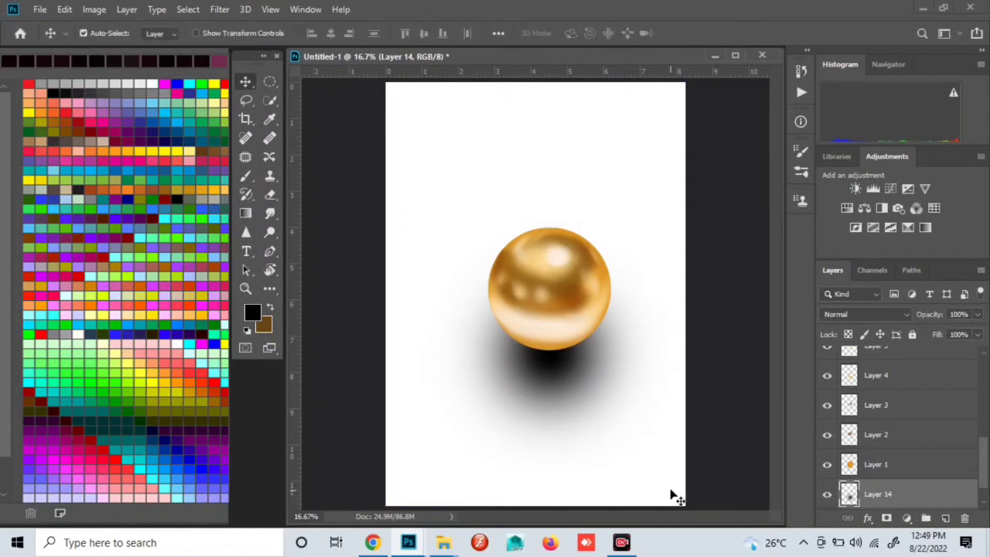
Step: Replace the black shadow with a 600 px soft brush stroke in tan sampled from the ball
key(ctrl+z)
click(269, 119)
click(542, 329)
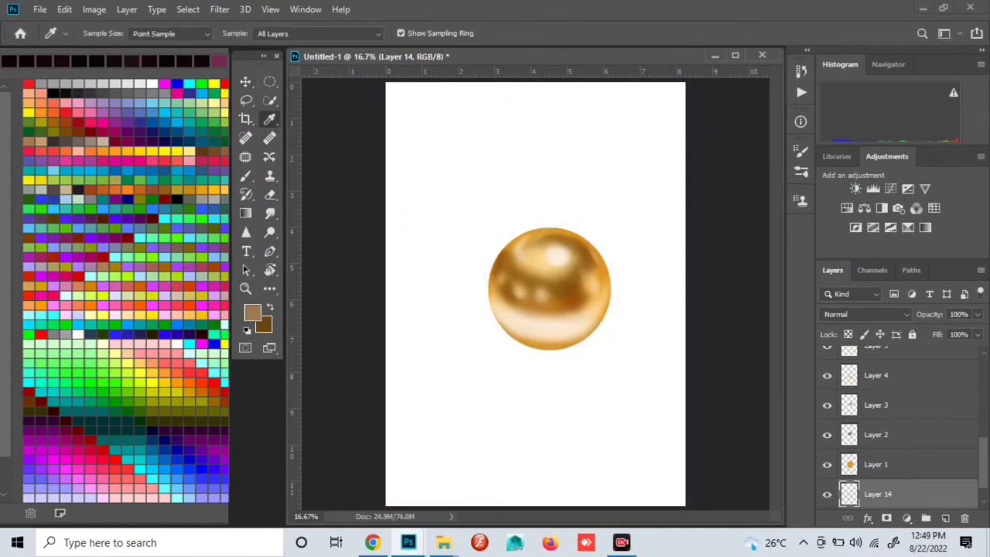
key(b)
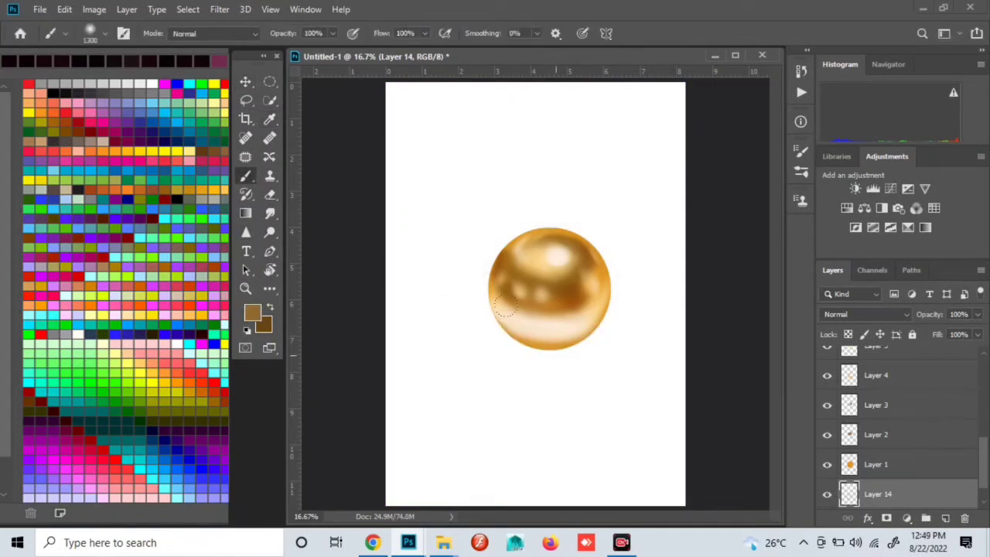
key(bracketleft)
key(bracketleft)
key(bracketleft)
drag(525, 327, 533, 331)
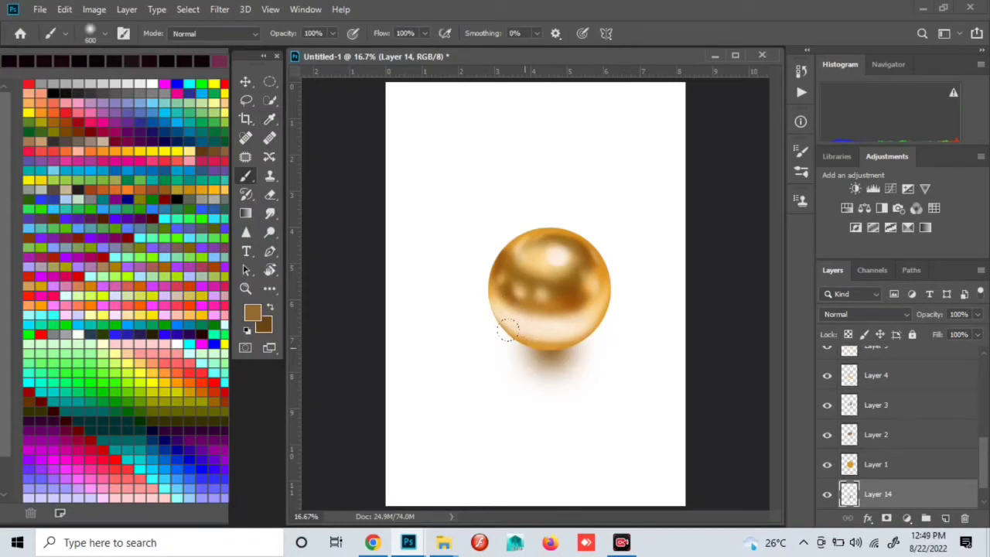
Step: Free-transform the shadow wider to the left and stretch it downward
click(244, 87)
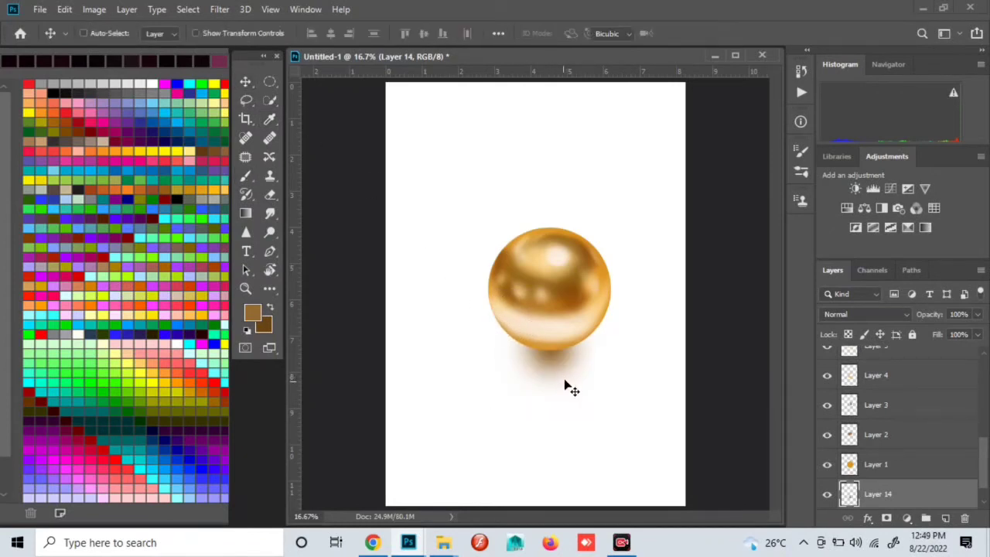
key(ctrl+t)
drag(485, 347, 451, 347)
drag(551, 406, 550, 419)
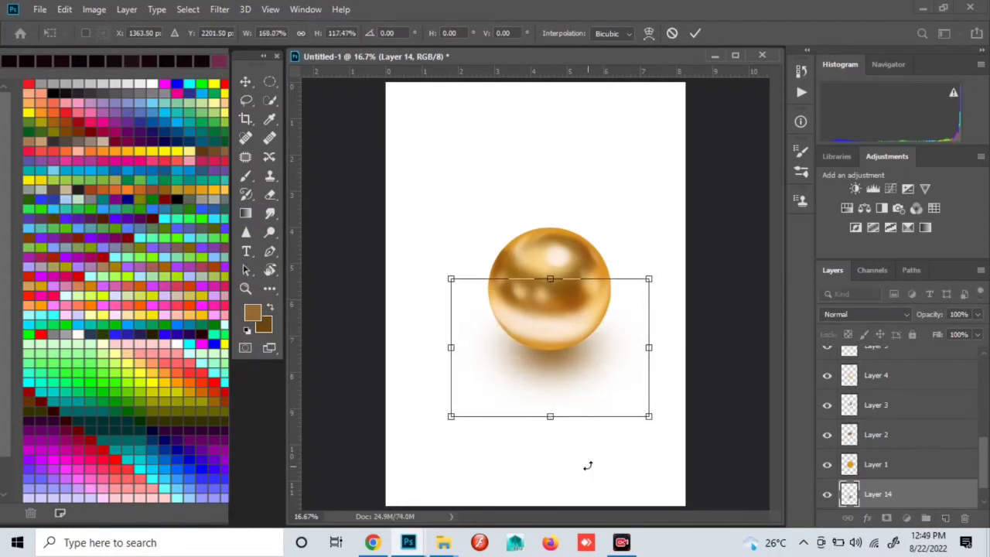
key(Return)
Step: Set the foreground colour to brown 7c6644
click(269, 118)
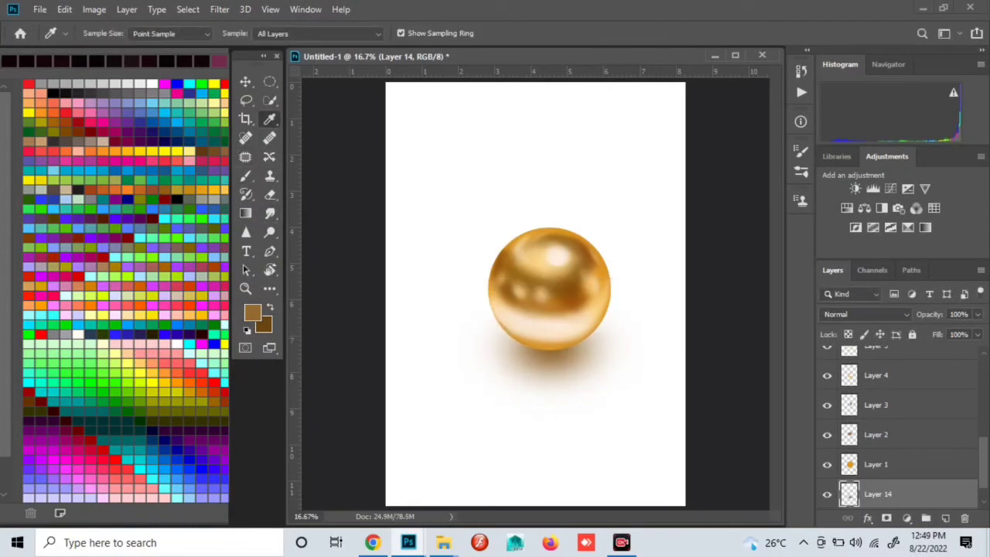
click(252, 313)
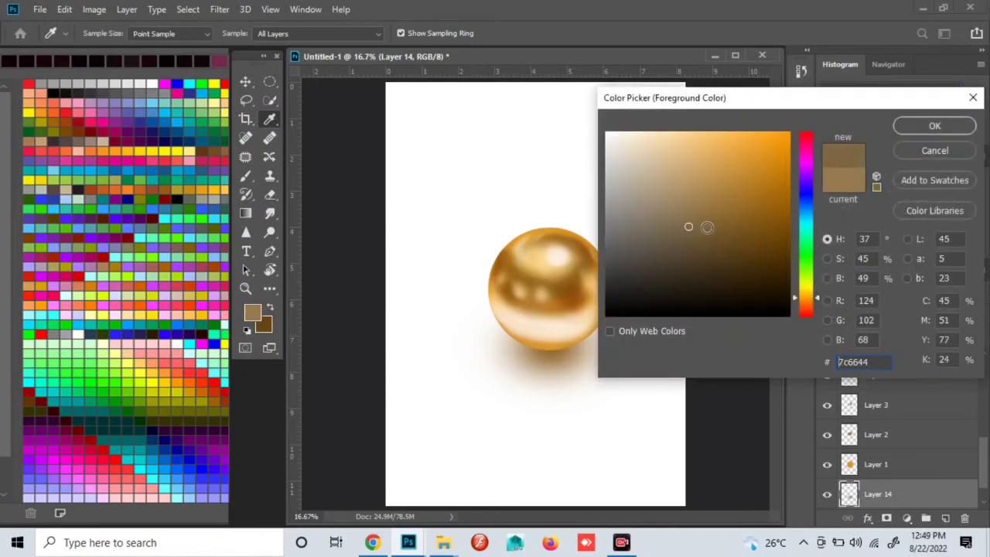
click(937, 126)
Step: Add Layer 15 and squash its shadow into a flatter ellipse shifted slightly down
key(b)
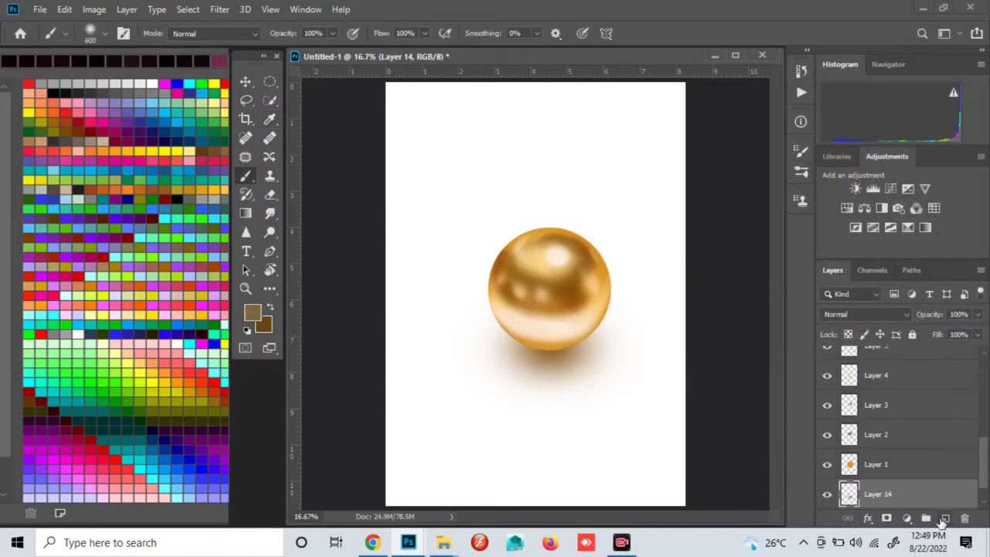
click(944, 518)
click(248, 90)
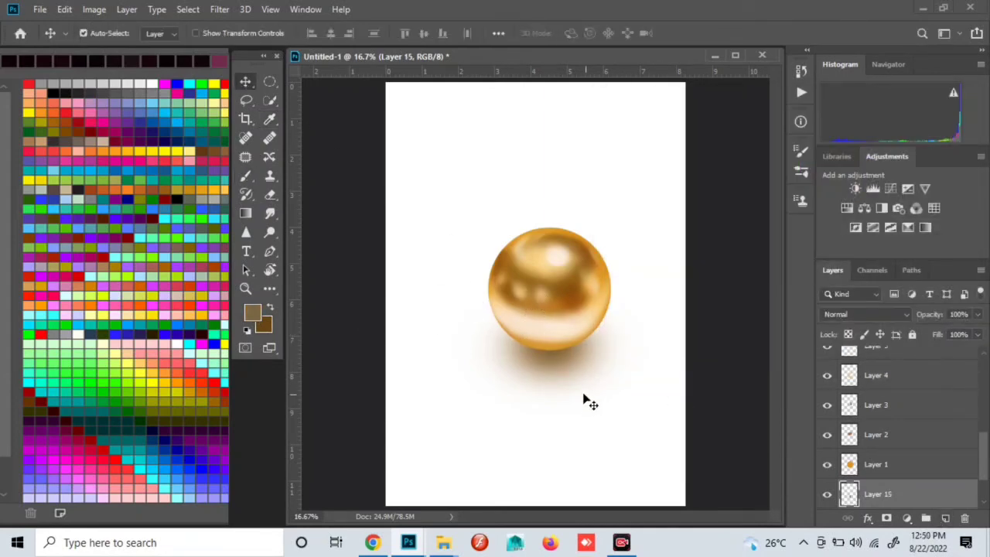
key(ctrl+t)
drag(550, 395, 550, 370)
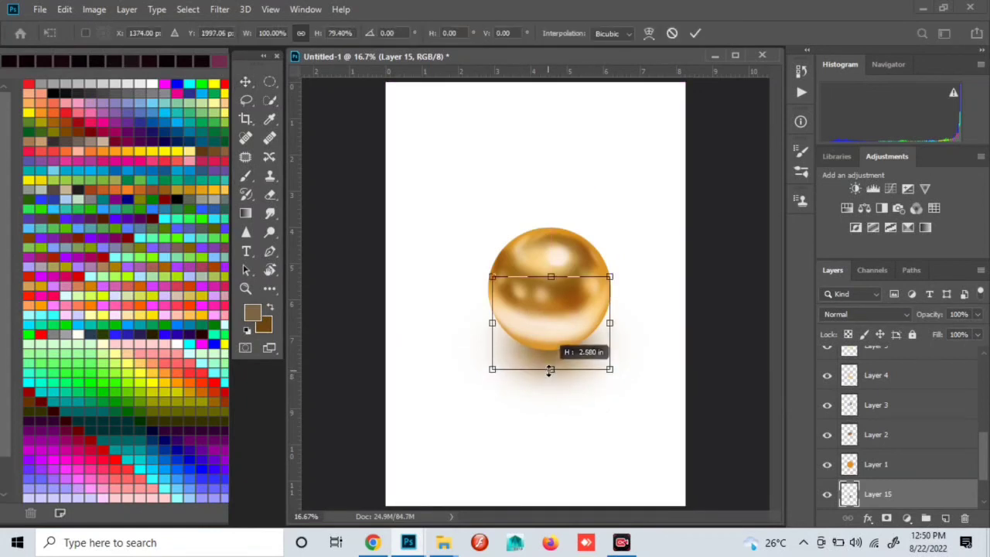
drag(550, 276, 550, 289)
drag(533, 334, 533, 347)
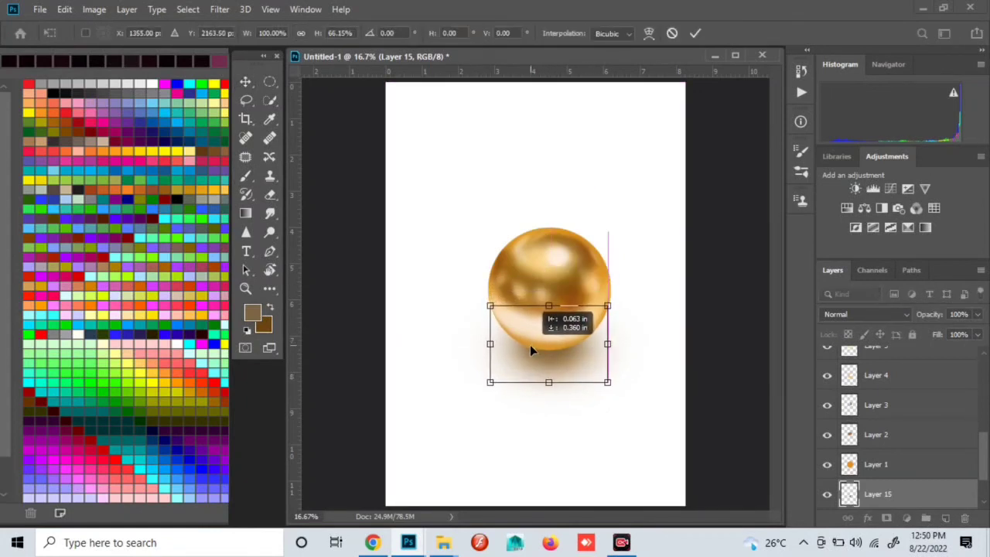
key(Return)
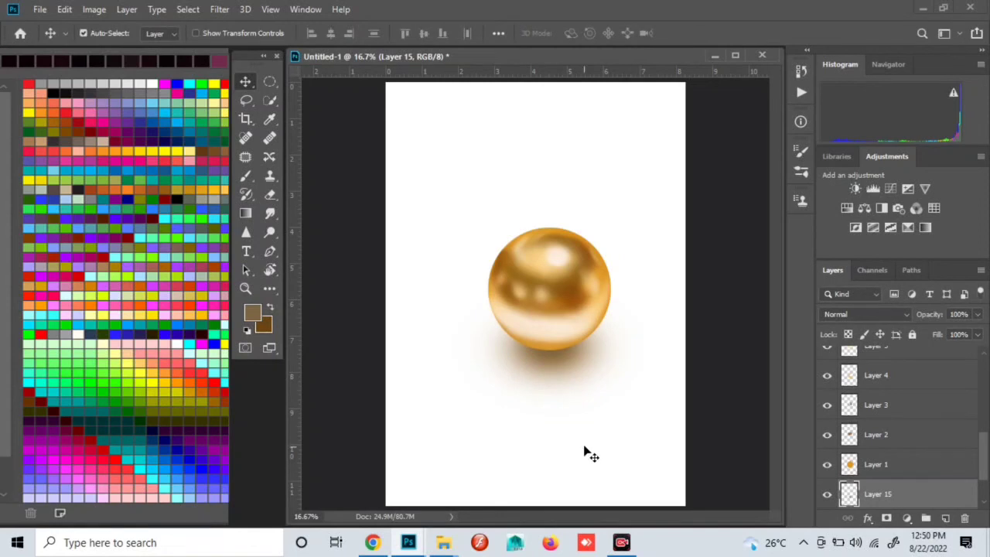
Step: Duplicate the shadow, set the copy to Multiply, and squash it to about 66% height
drag(596, 455, 592, 457)
click(867, 314)
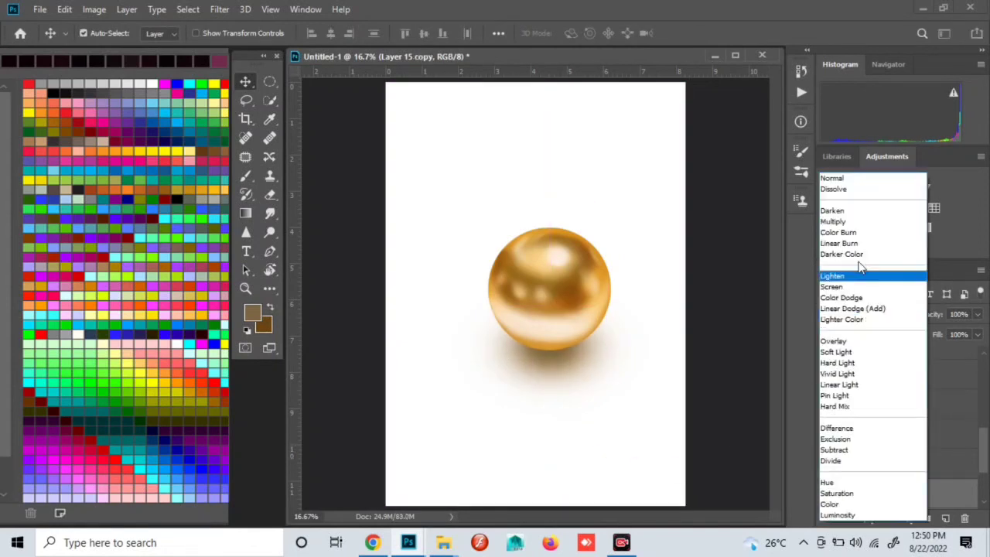
click(843, 223)
key(ctrl+t)
mouse_move(550, 380)
mouse_down()
mouse_move(551, 355)
mouse_move(559, 377)
mouse_up()
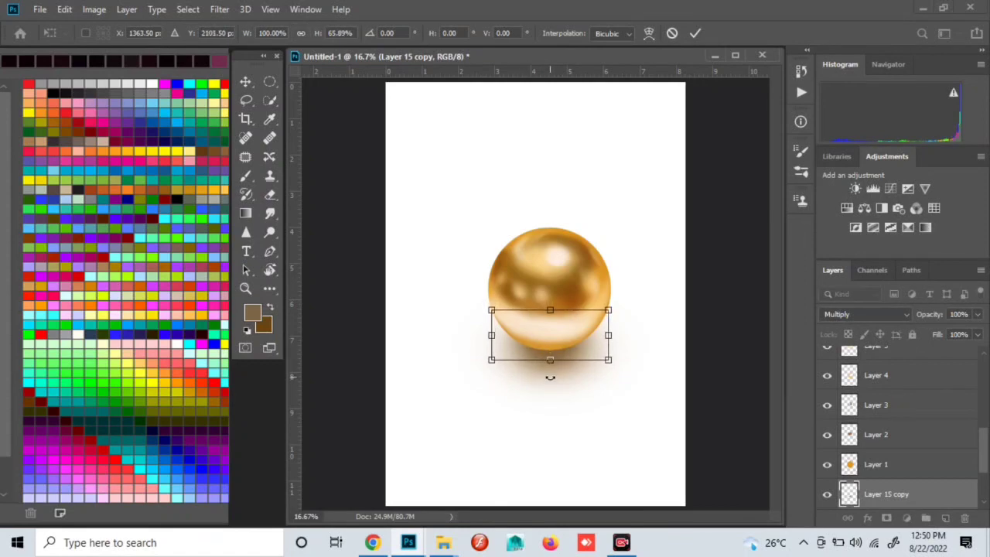